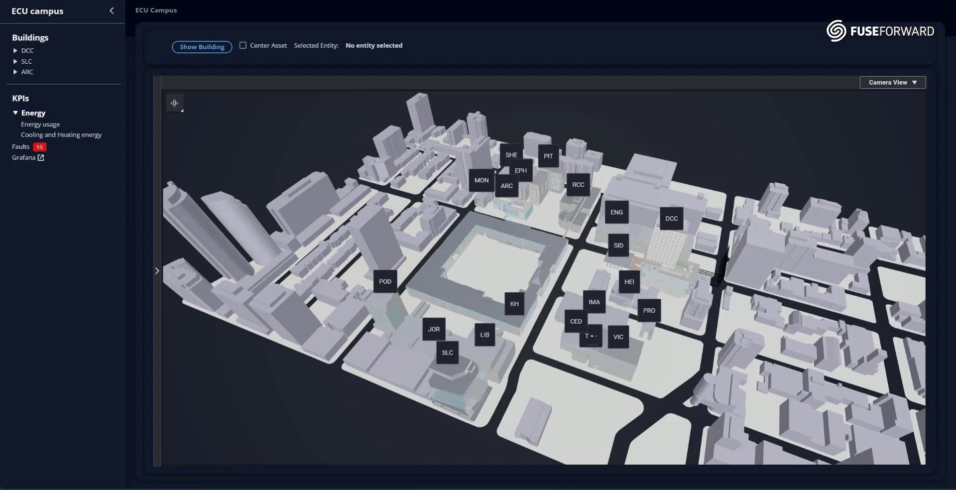
# Switch the 3D view to the cam_North camera, then back to defaultCam.
pyautogui.click(871, 84)
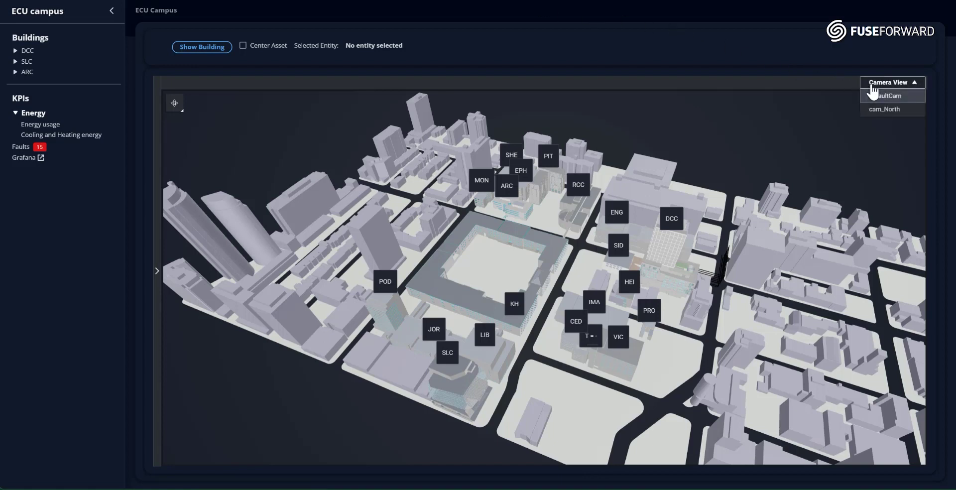
pyautogui.click(877, 111)
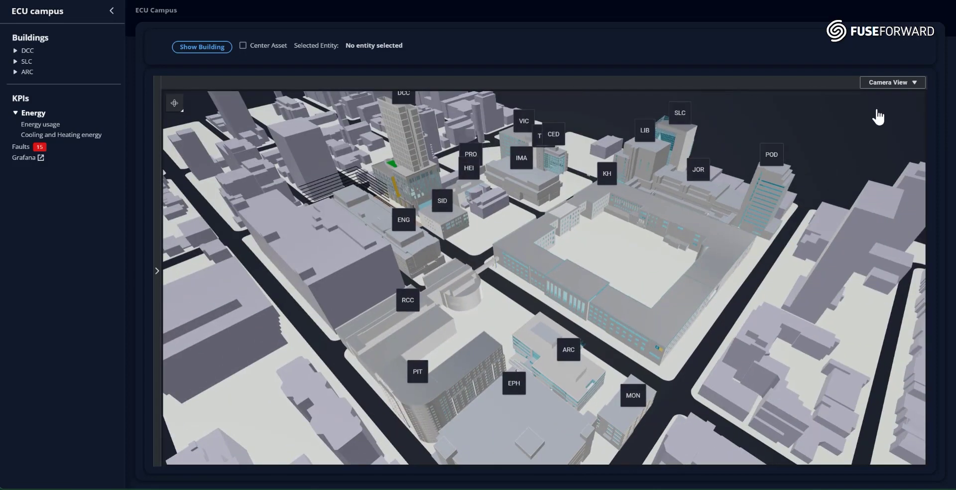
pyautogui.click(883, 90)
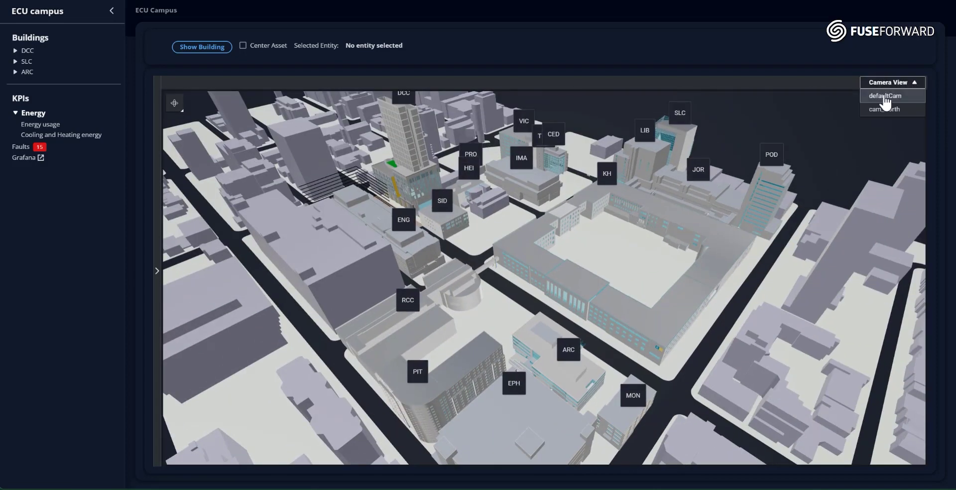
pyautogui.click(884, 98)
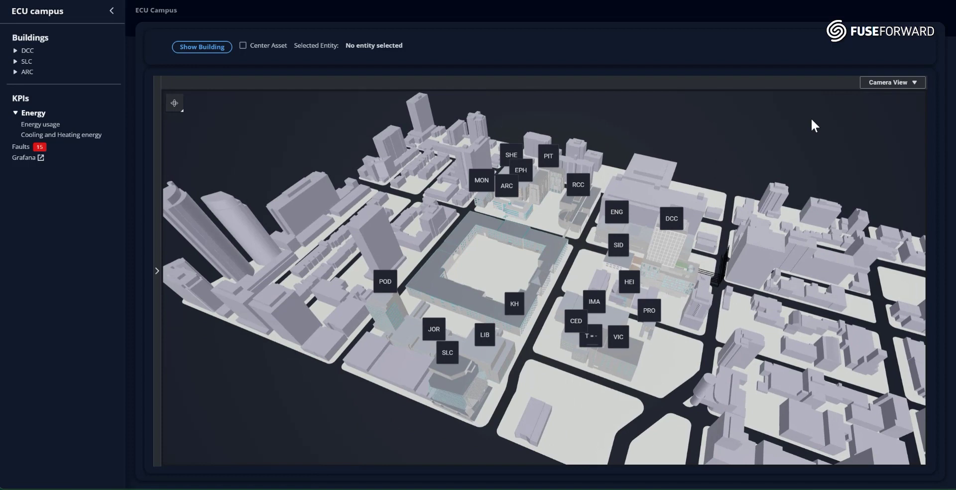
# Select the SLC, ARC and DCC buildings in turn on the campus model.
pyautogui.click(471, 401)
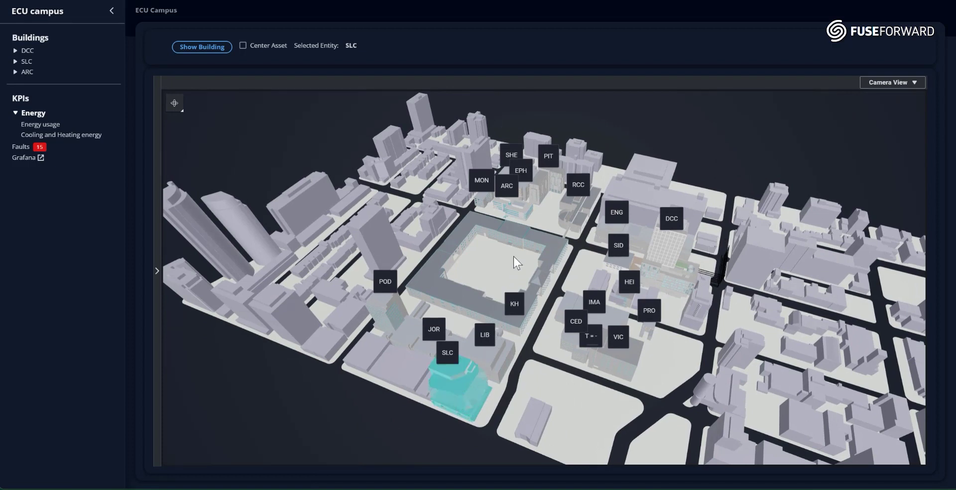
pyautogui.click(525, 214)
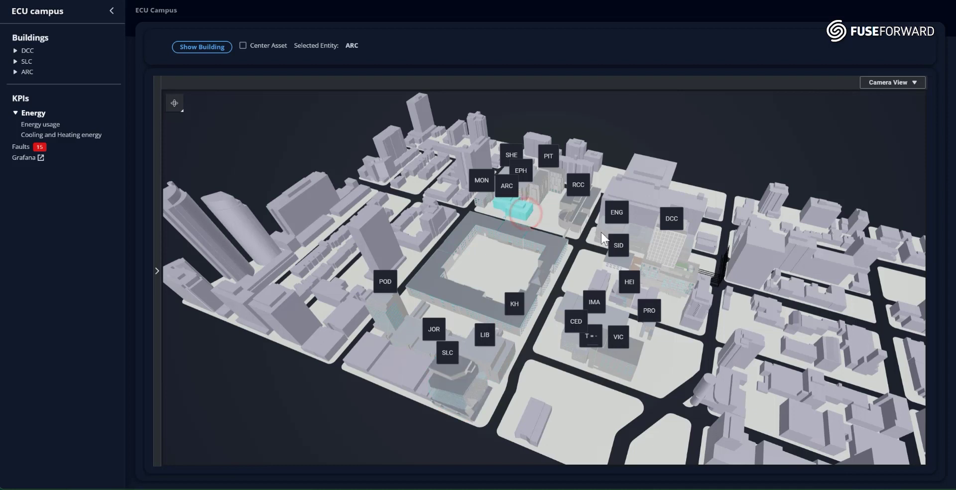
pyautogui.click(673, 250)
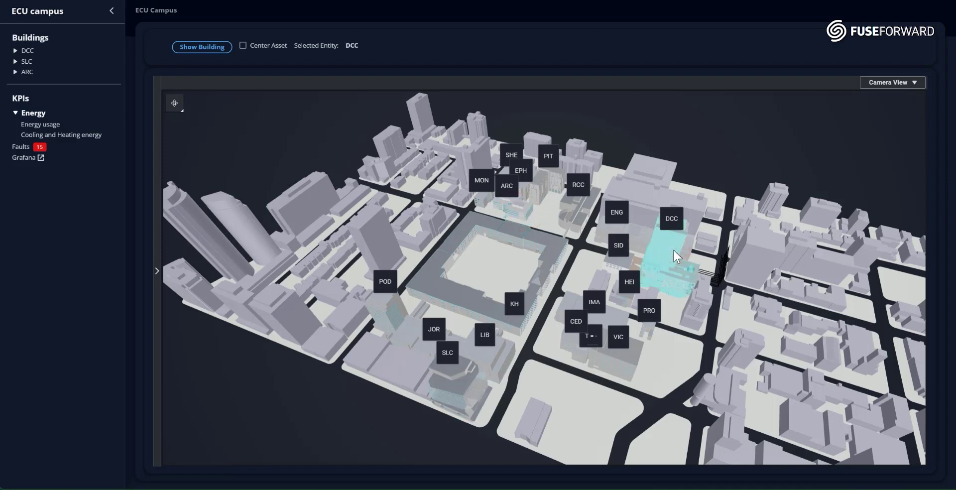
pyautogui.click(670, 249)
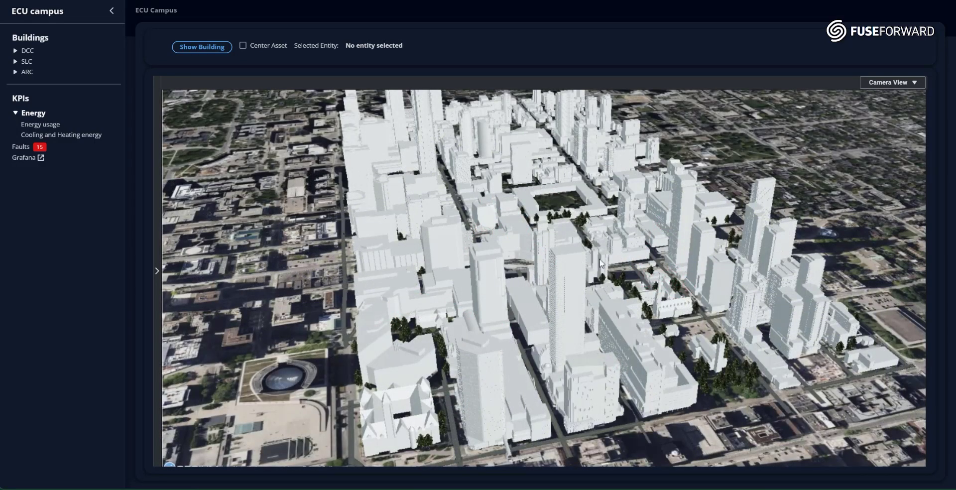
pyautogui.scroll(5, 611, 266)
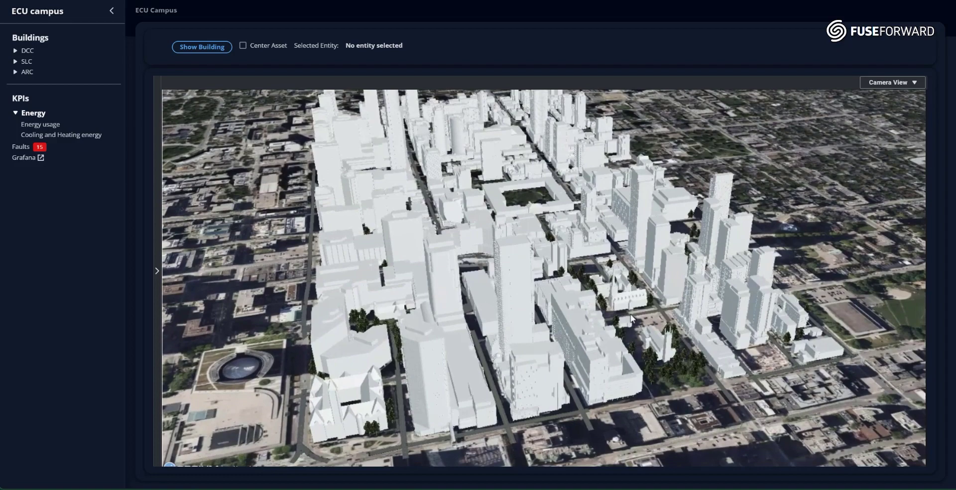
pyautogui.scroll(5, 632, 323)
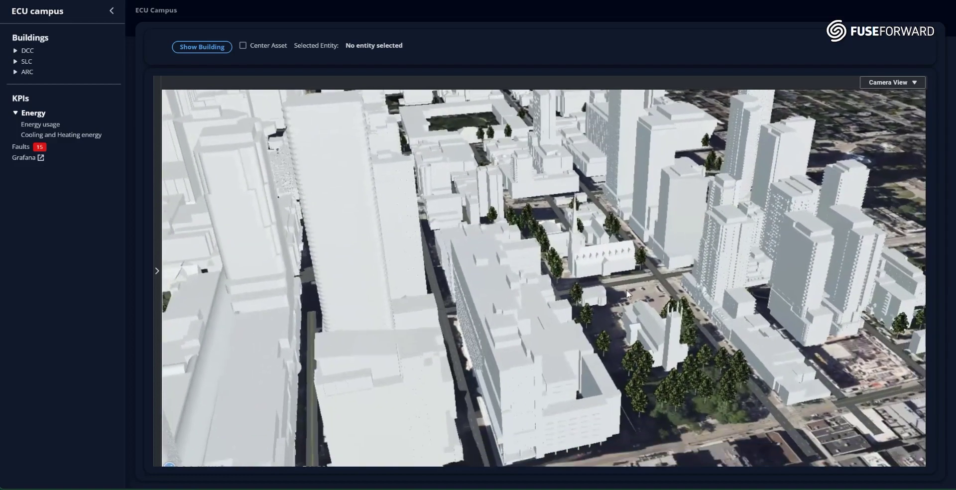
pyautogui.scroll(5, 655, 283)
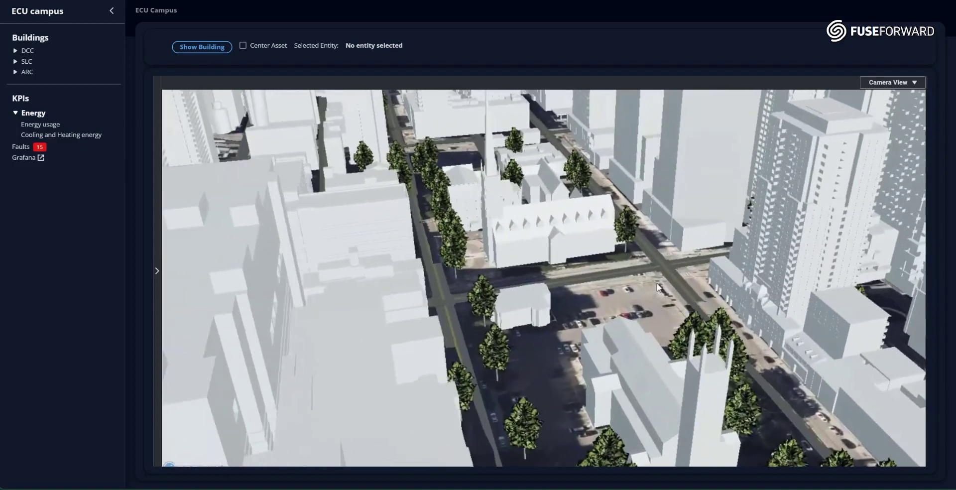
pyautogui.moveTo(655, 271); pyautogui.dragTo(597, 296)
pyautogui.scroll(10, 611, 280)
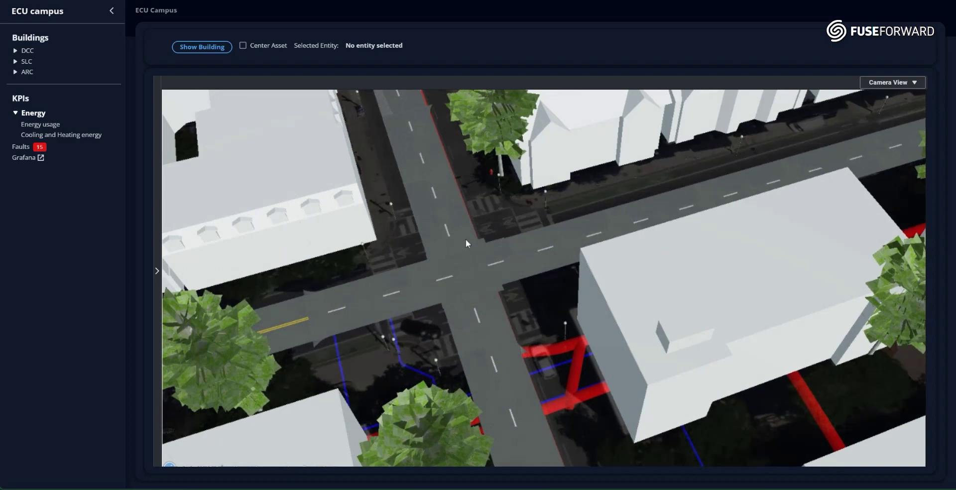
pyautogui.scroll(10, 543, 275)
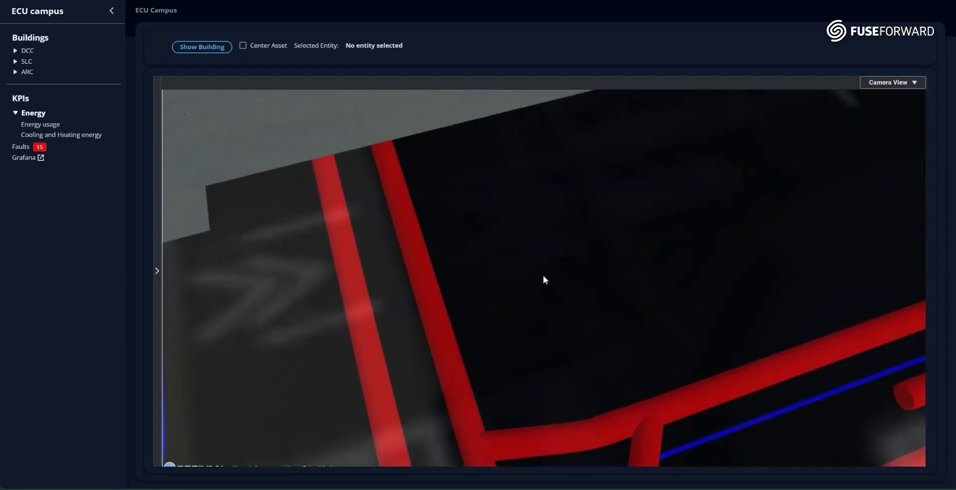
pyautogui.scroll(3, 543, 275)
pyautogui.moveTo(525, 276); pyautogui.dragTo(504, 208, button='middle')
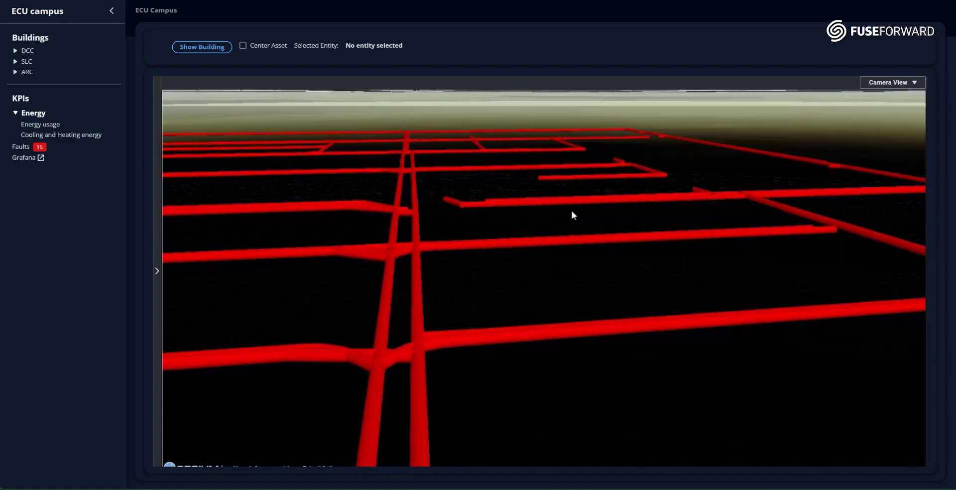
pyautogui.moveTo(518, 250); pyautogui.dragTo(656, 363, button='middle')
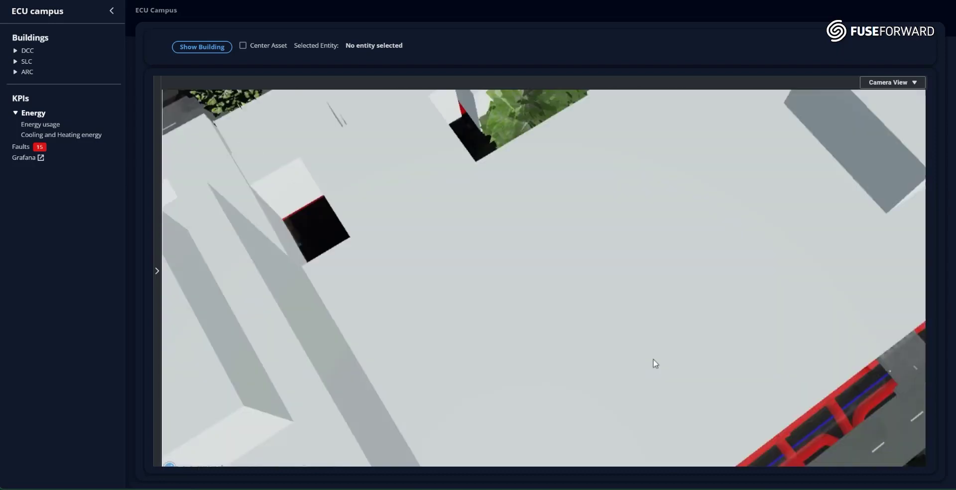
pyautogui.scroll(-5, 655, 364)
pyautogui.scroll(2, 399, 313)
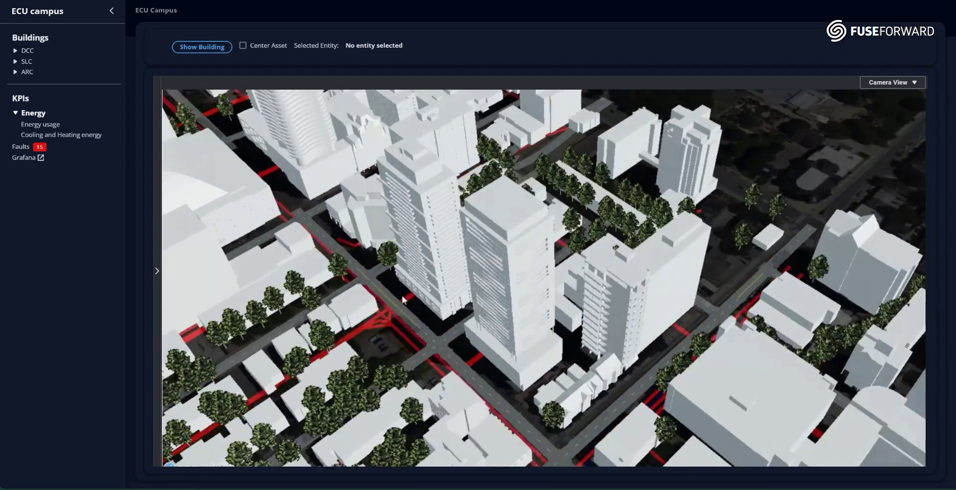
pyautogui.click(213, 49)
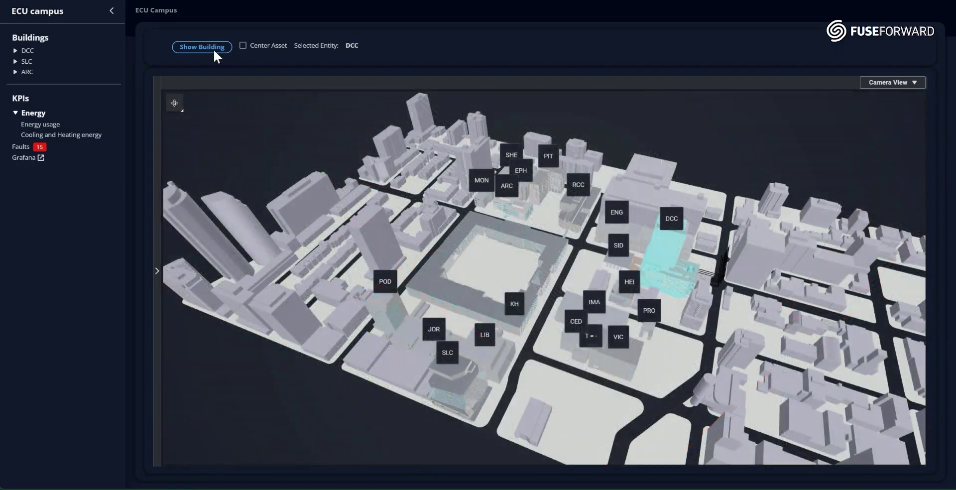
# Show DCC on its own, then switch to SLC and ARC, ending on ARC's point-cloud scan.
pyautogui.click(214, 52)
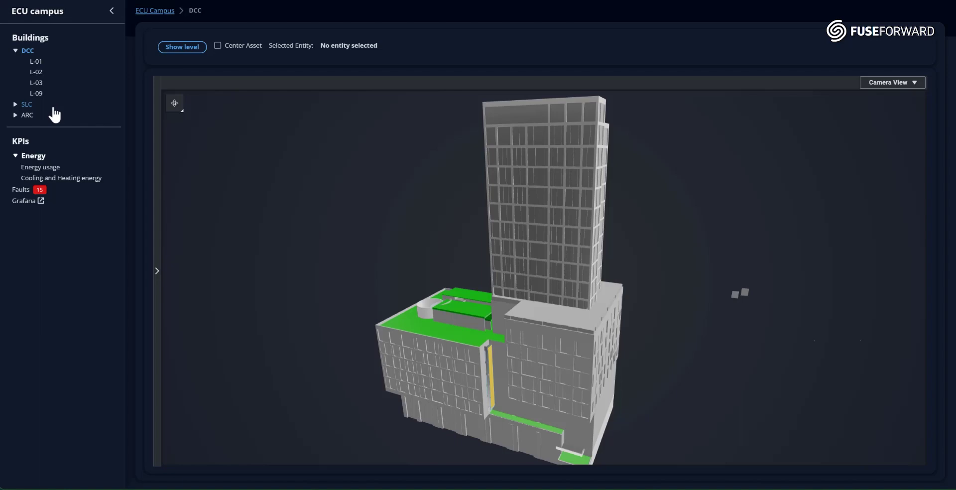
pyautogui.click(28, 104)
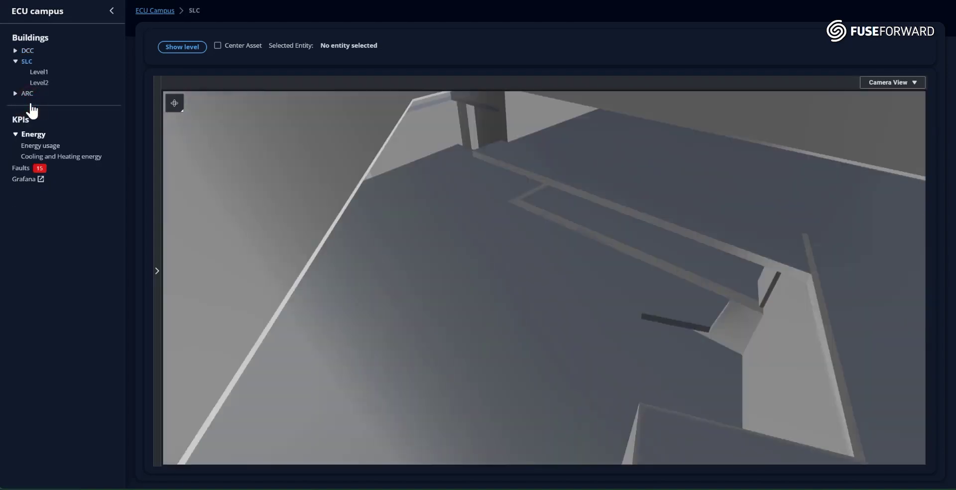
pyautogui.click(29, 93)
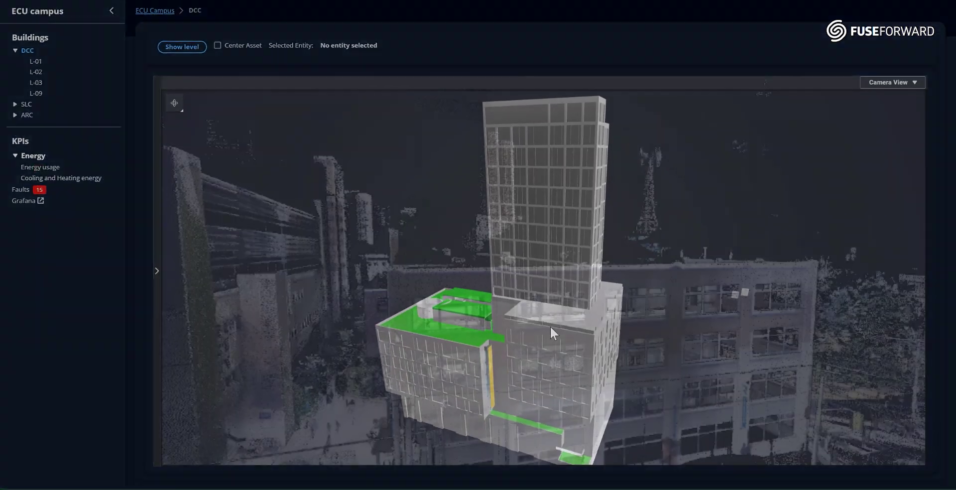
pyautogui.click(27, 115)
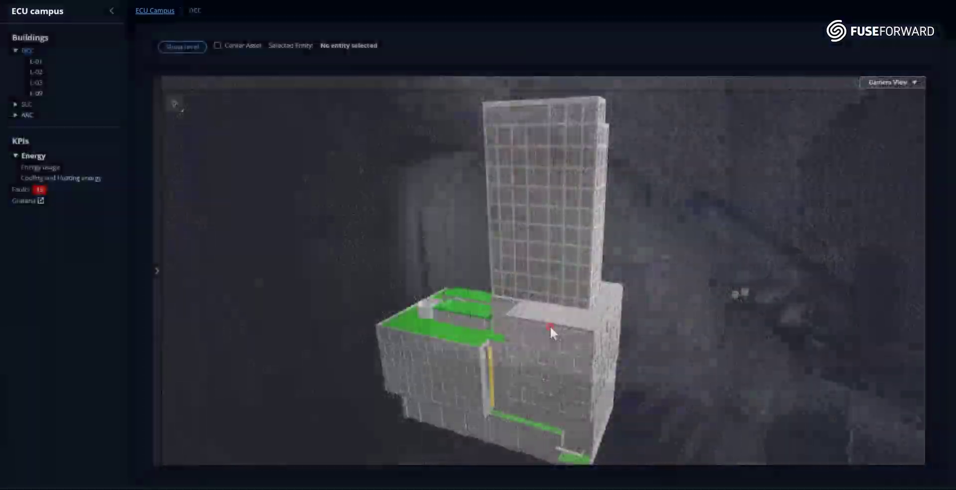
# Pick DCC levels L-09, L-04, then L-01, and show L-01 as a floor plan.
pyautogui.click(550, 329)
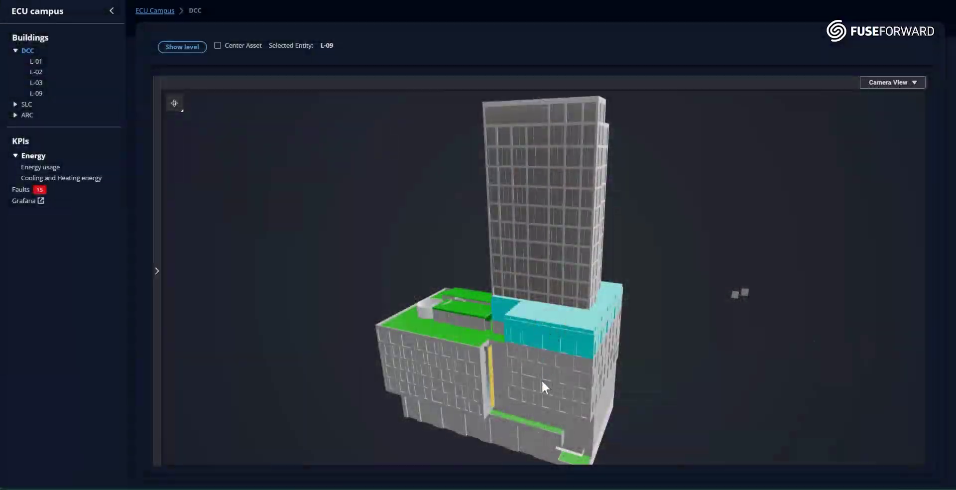
pyautogui.click(537, 406)
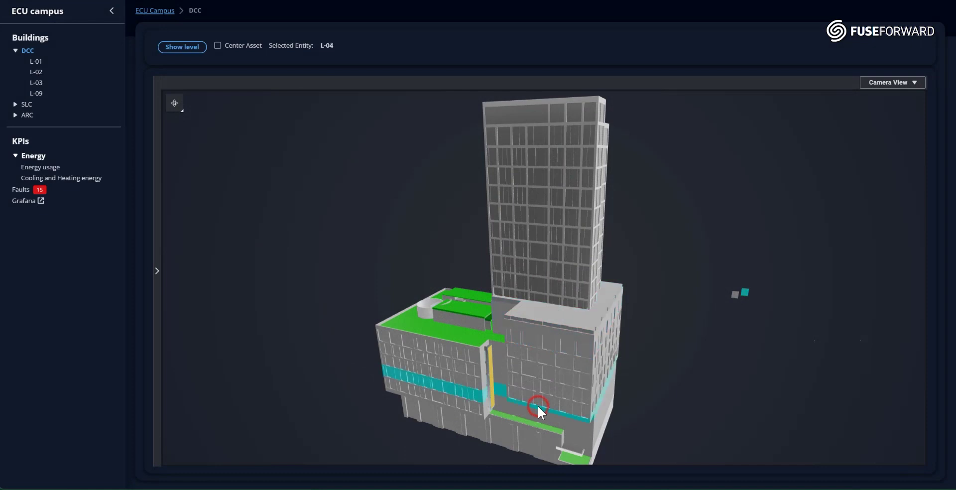
pyautogui.click(514, 438)
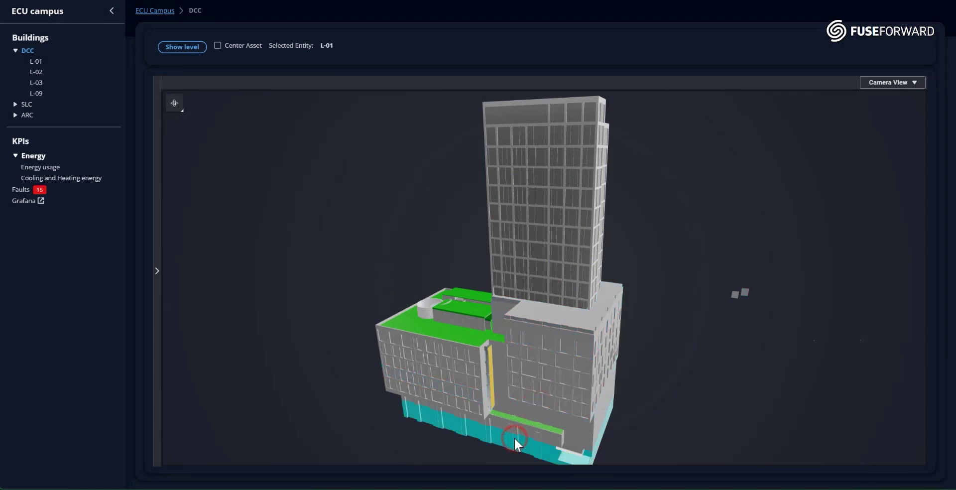
pyautogui.click(187, 48)
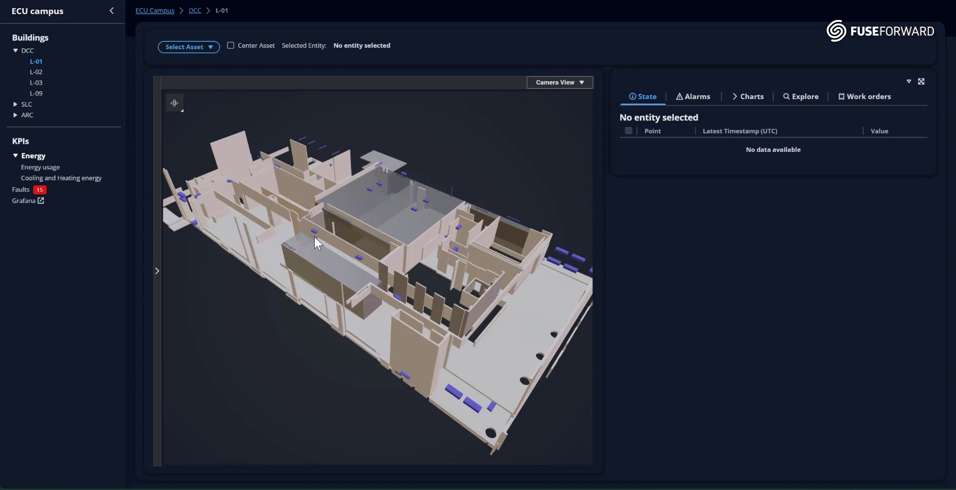
pyautogui.scroll(6, 314, 237)
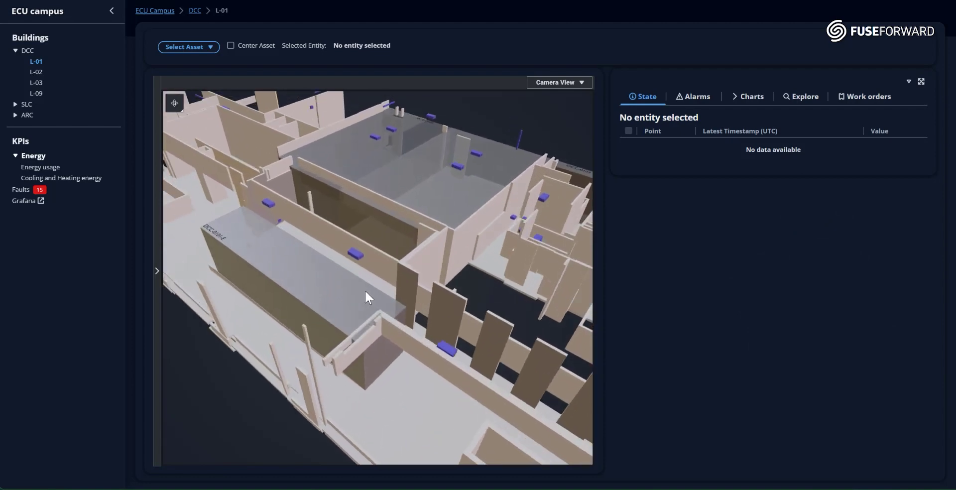
pyautogui.moveTo(365, 291); pyautogui.dragTo(413, 333)
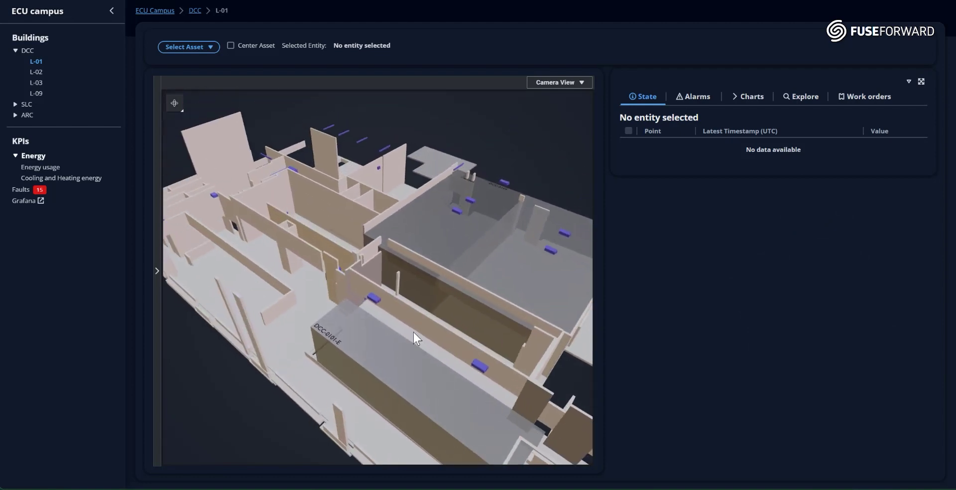
pyautogui.click(374, 298)
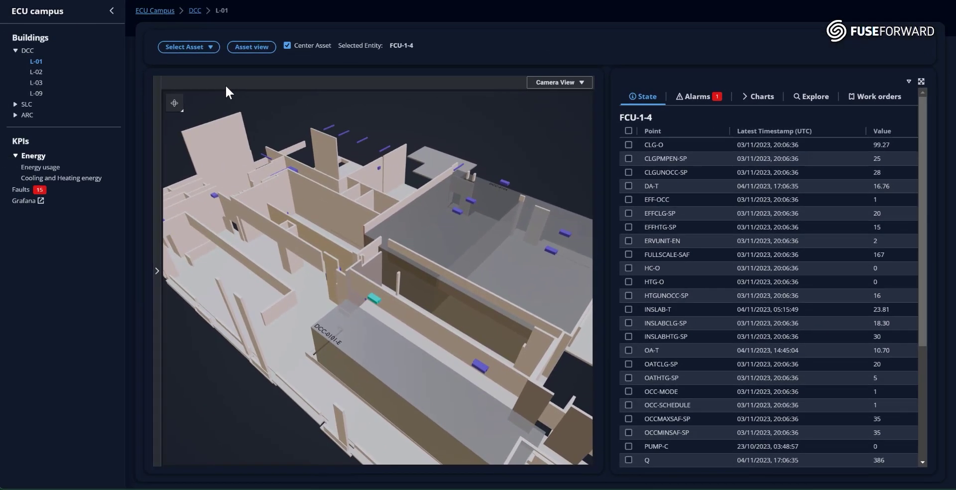
# Make FCU-1-6 the selected asset, rotate the model around it, and view its alarm history.
pyautogui.click(205, 48)
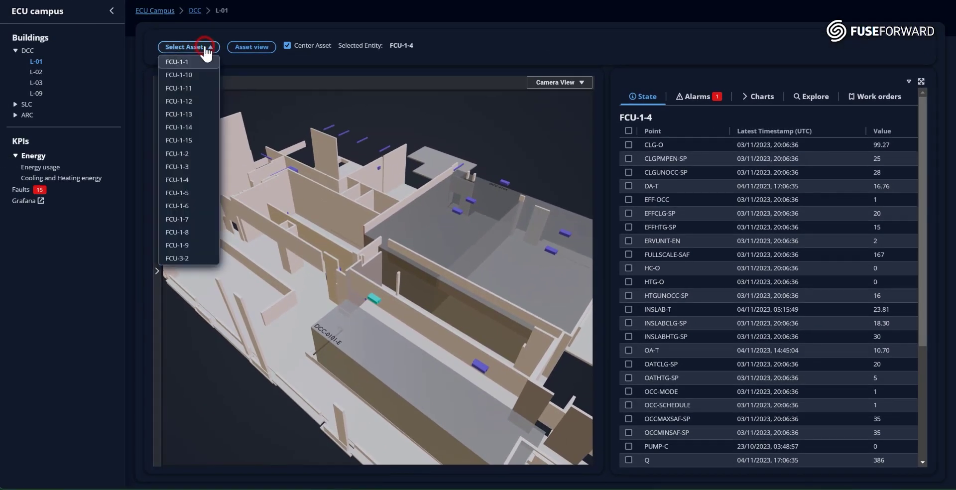
pyautogui.click(189, 205)
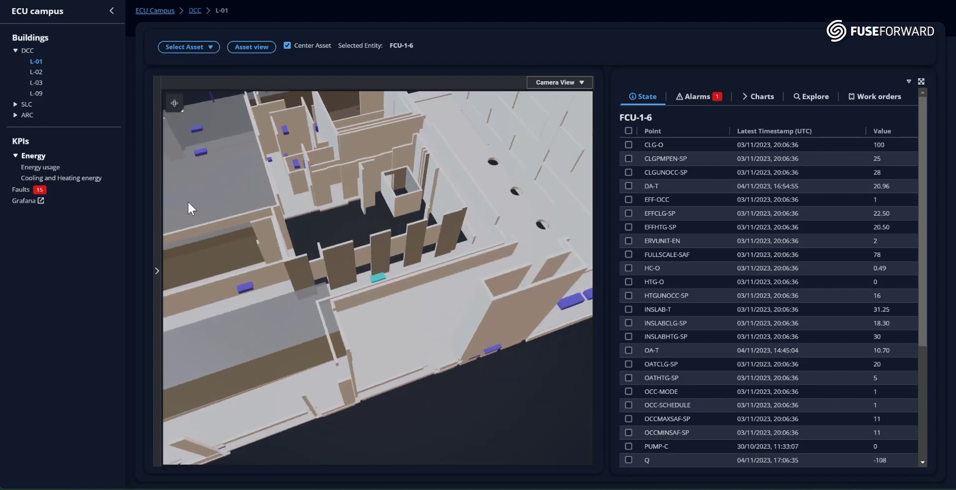
pyautogui.moveTo(187, 202); pyautogui.dragTo(273, 267)
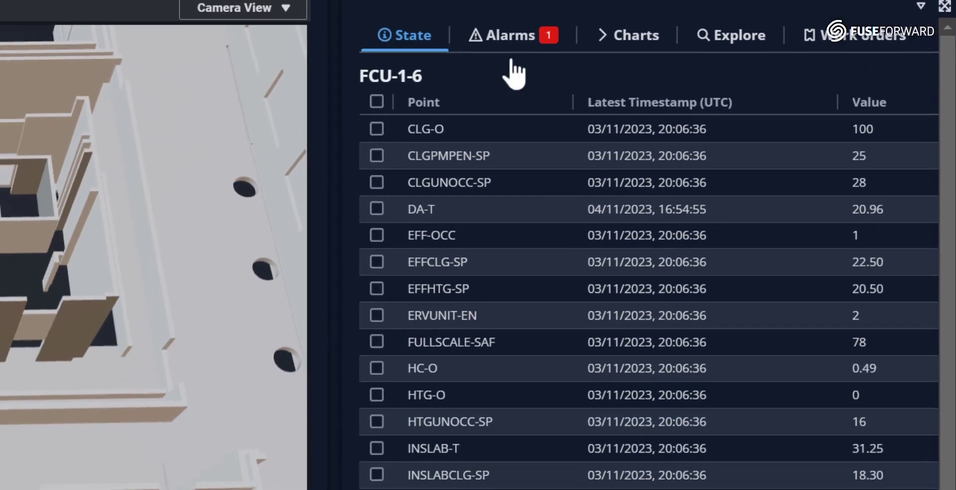
pyautogui.click(515, 35)
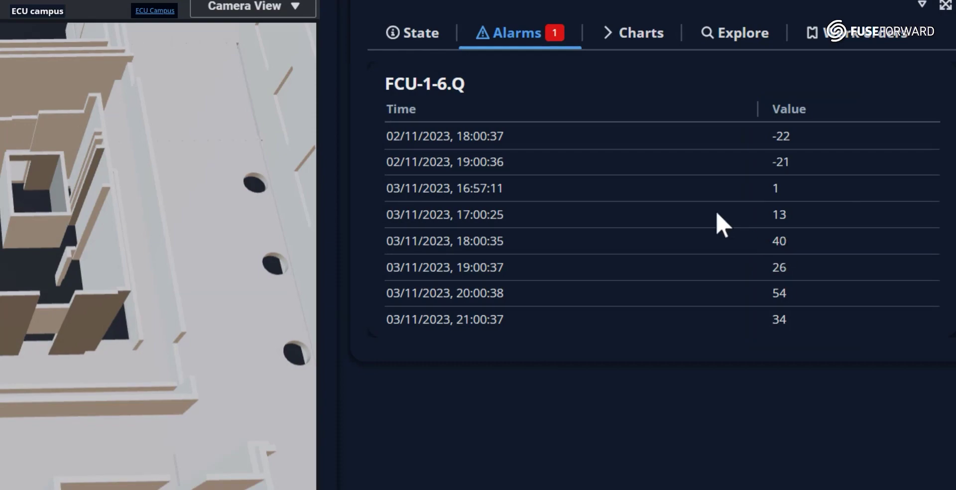
# Chart FCU-1-6's Q point from the State table and widen the chart panel to full width.
pyautogui.click(414, 32)
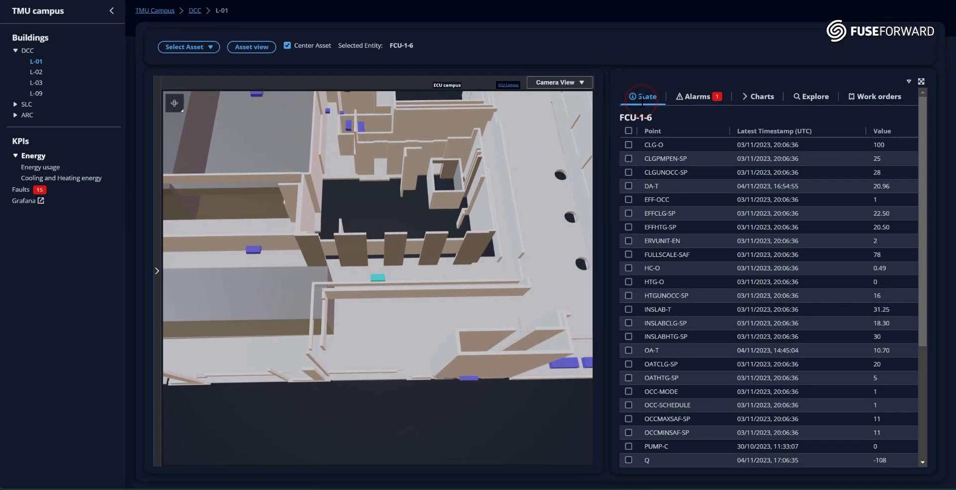
pyautogui.click(628, 459)
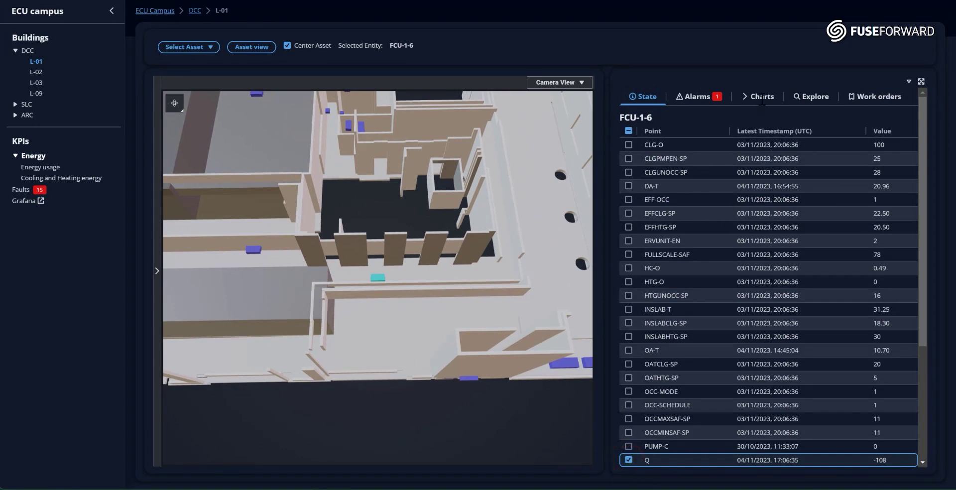
pyautogui.click(763, 100)
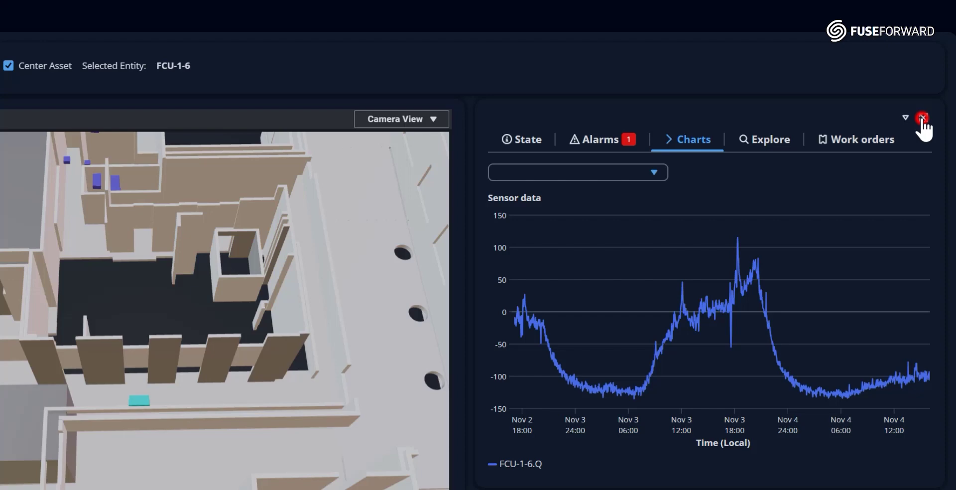
pyautogui.click(923, 118)
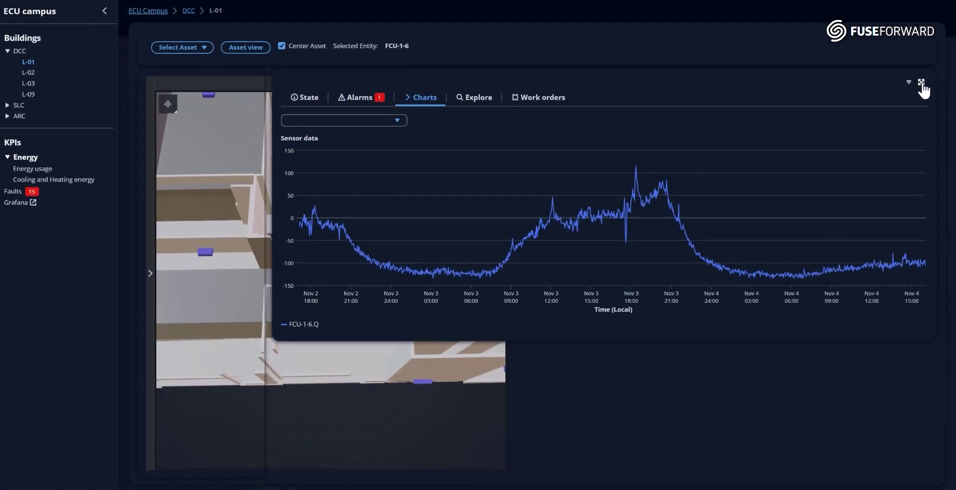
# Restore the split layout, select FCU-1-10, rotate the model, and view its DA-T alarm readings.
pyautogui.click(923, 117)
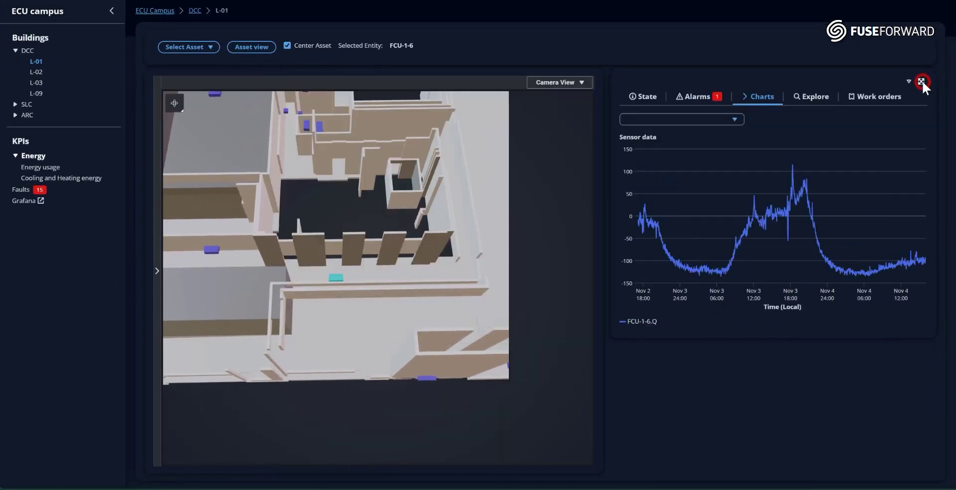
pyautogui.click(211, 48)
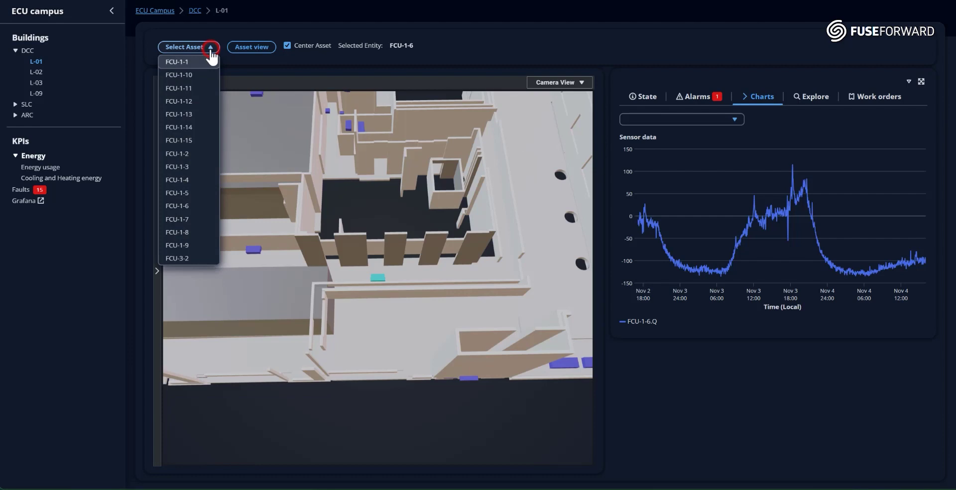
pyautogui.click(196, 76)
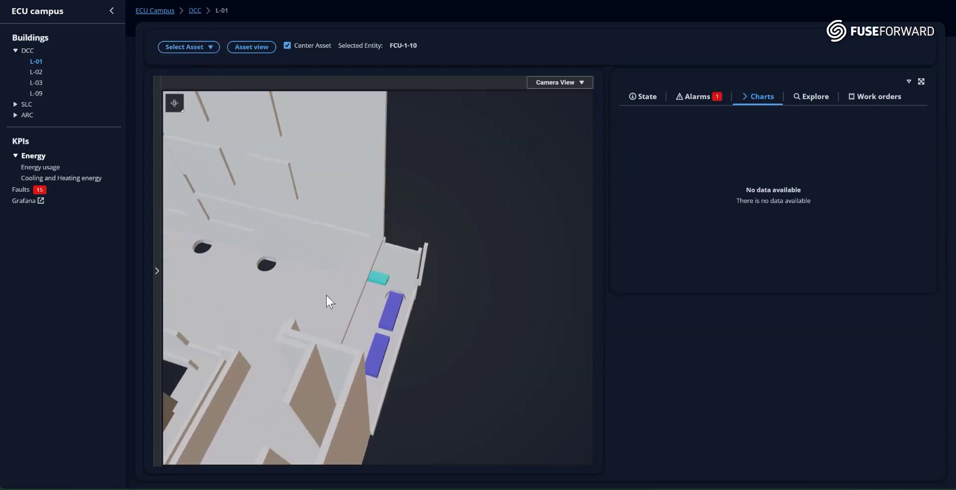
pyautogui.moveTo(327, 295); pyautogui.dragTo(316, 292)
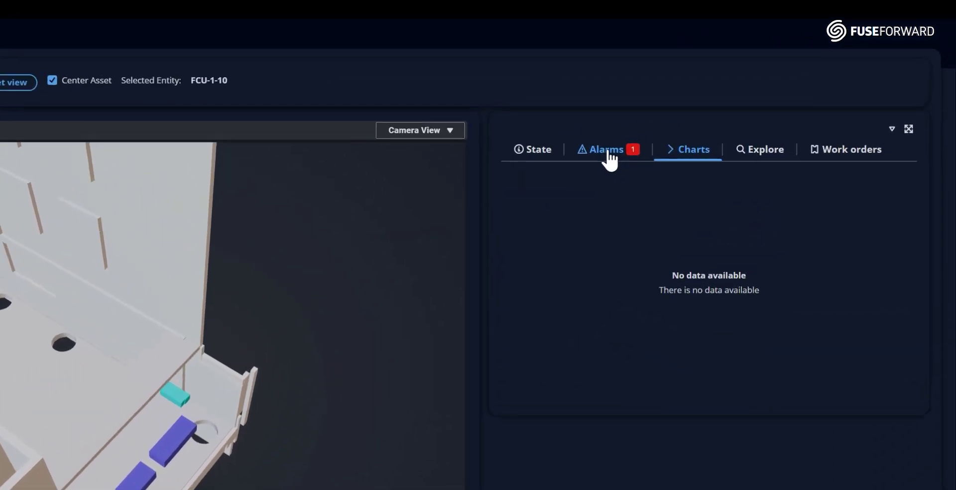
pyautogui.click(697, 97)
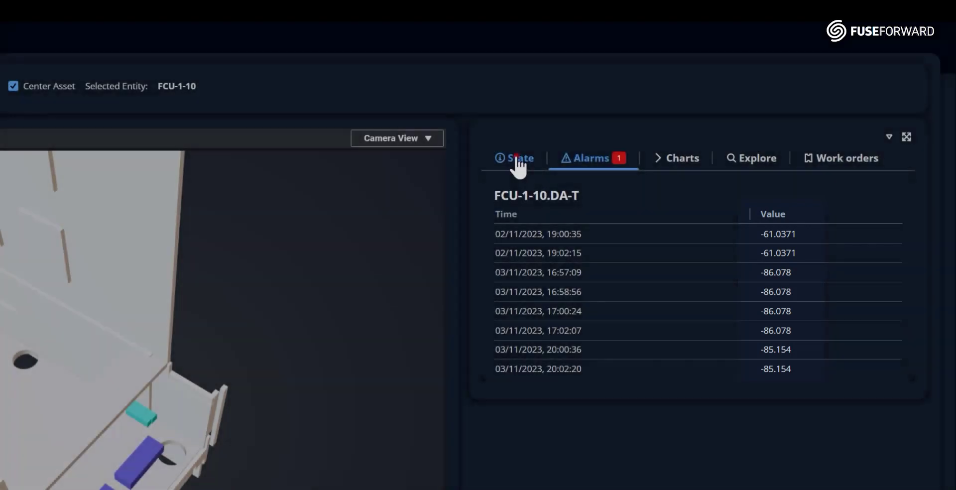
# Chart FCU-1-10's DA-T point, maximize the chart, then restore it beside the floor model.
pyautogui.click(515, 158)
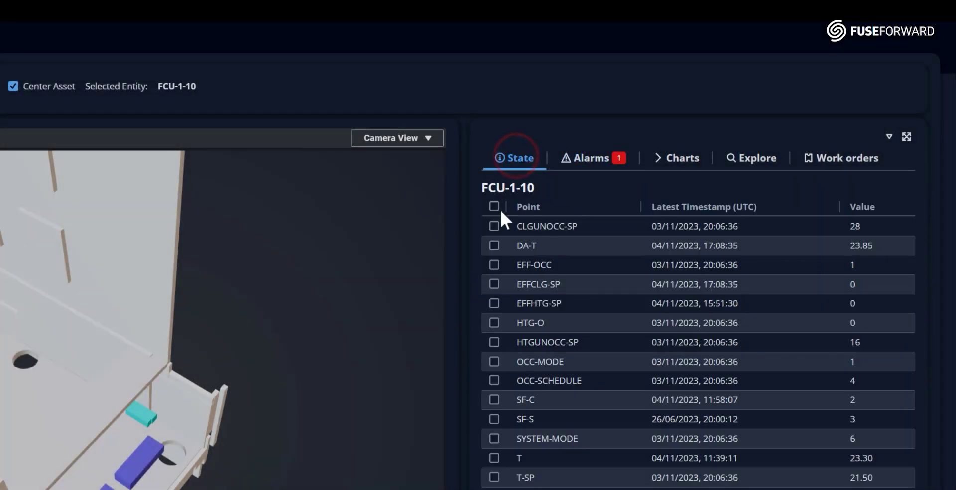
pyautogui.click(493, 244)
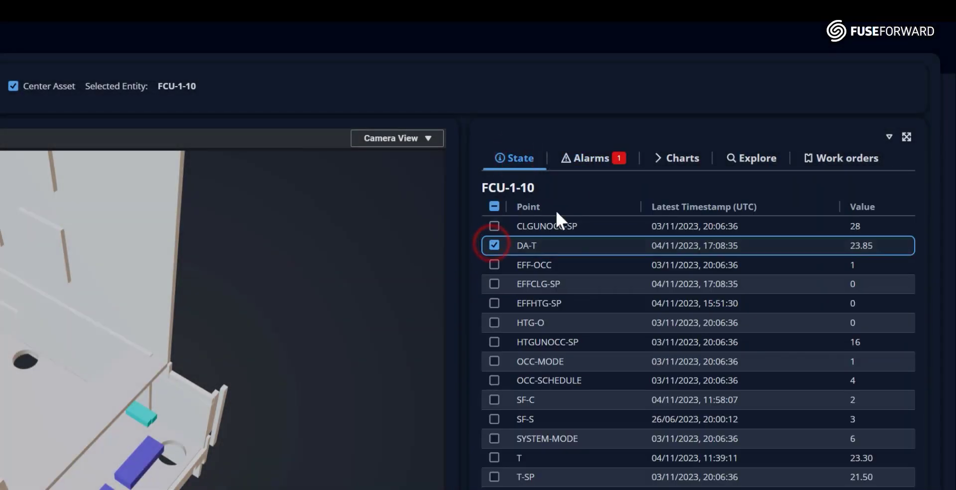
pyautogui.click(664, 158)
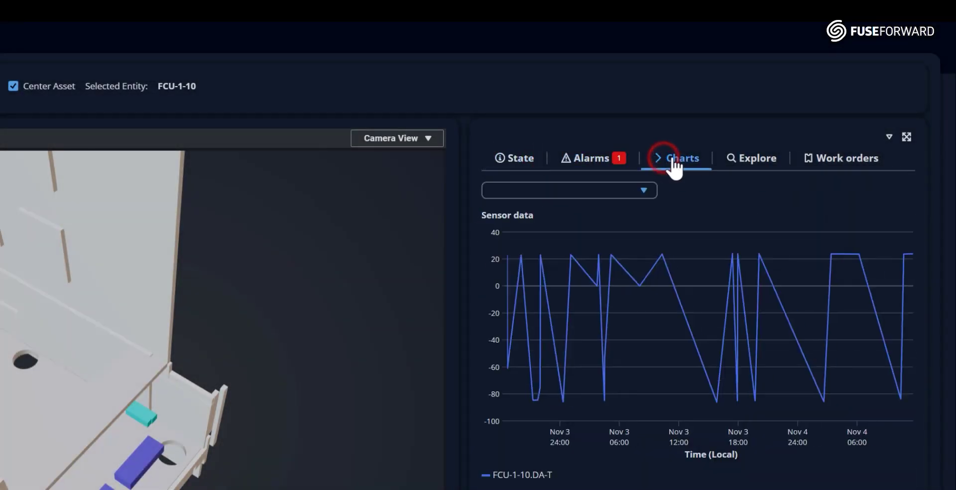
pyautogui.click(907, 137)
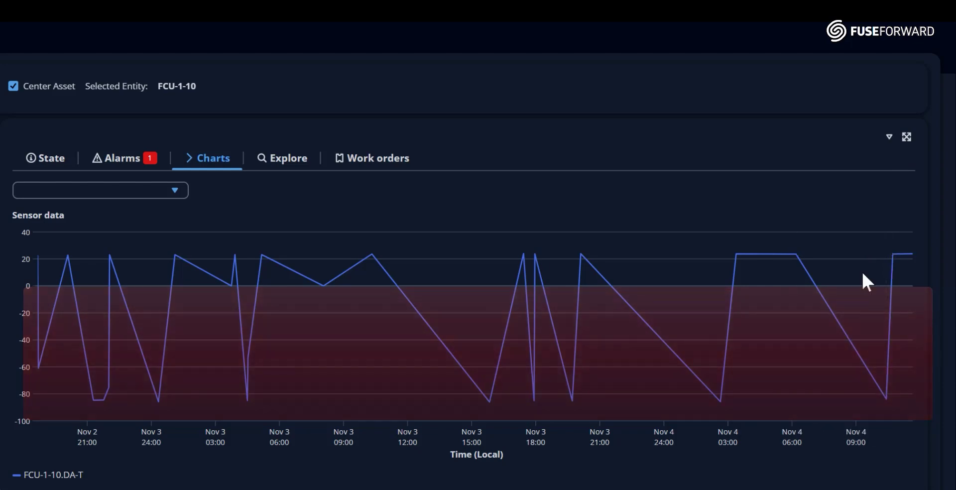
pyautogui.click(907, 138)
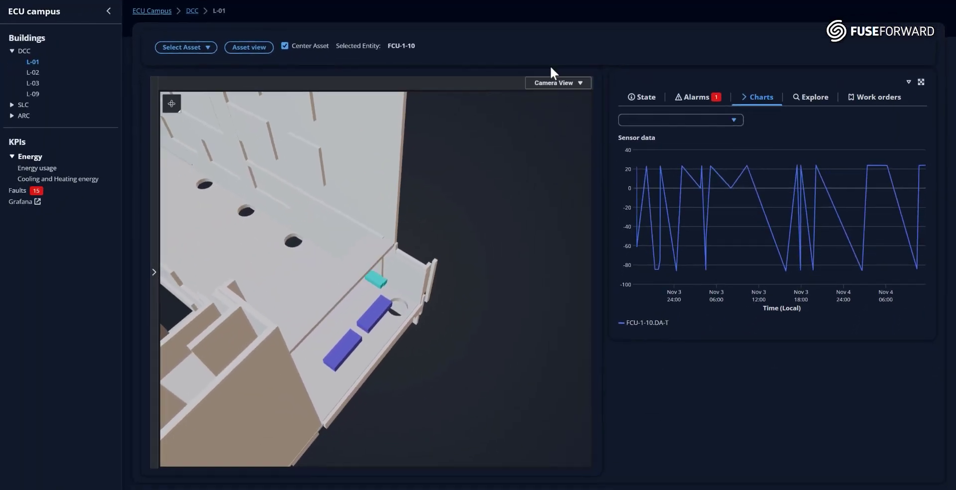
# Select FCU-1-15 and expand its relationships in the knowledge graph.
pyautogui.click(184, 52)
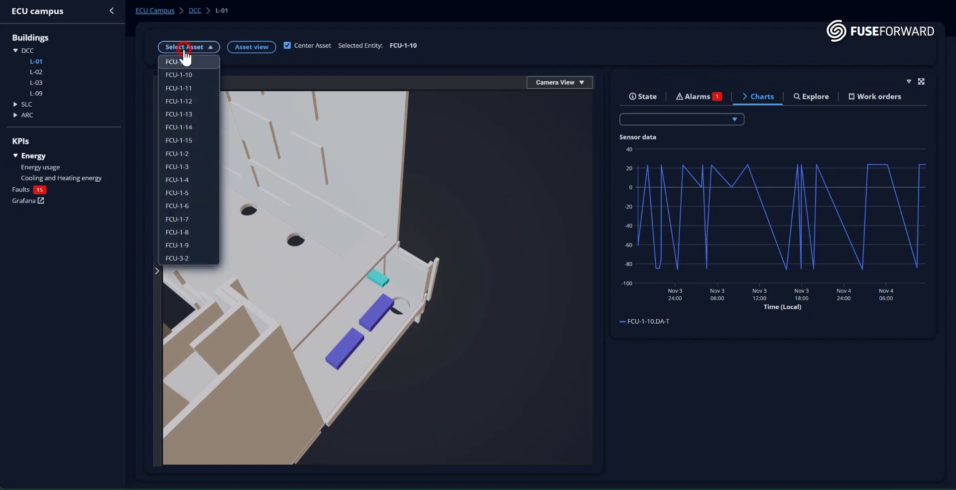
pyautogui.click(185, 144)
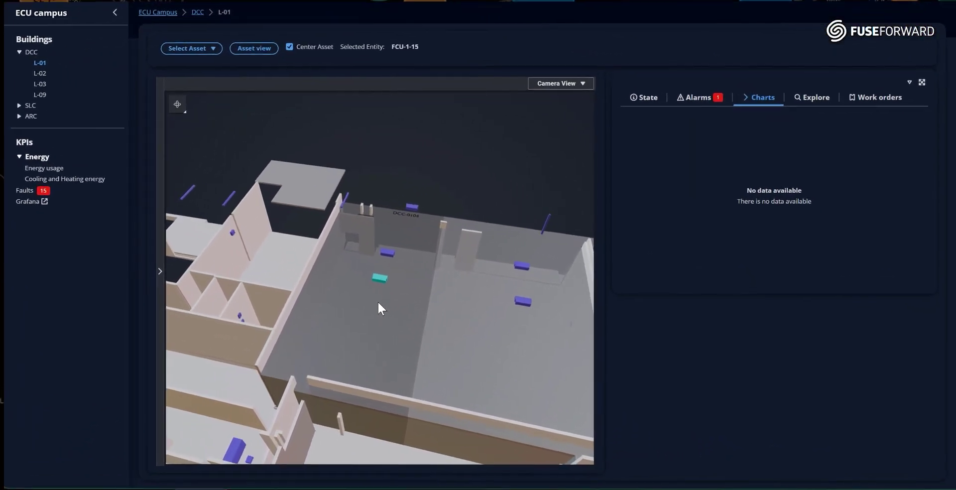
pyautogui.click(803, 99)
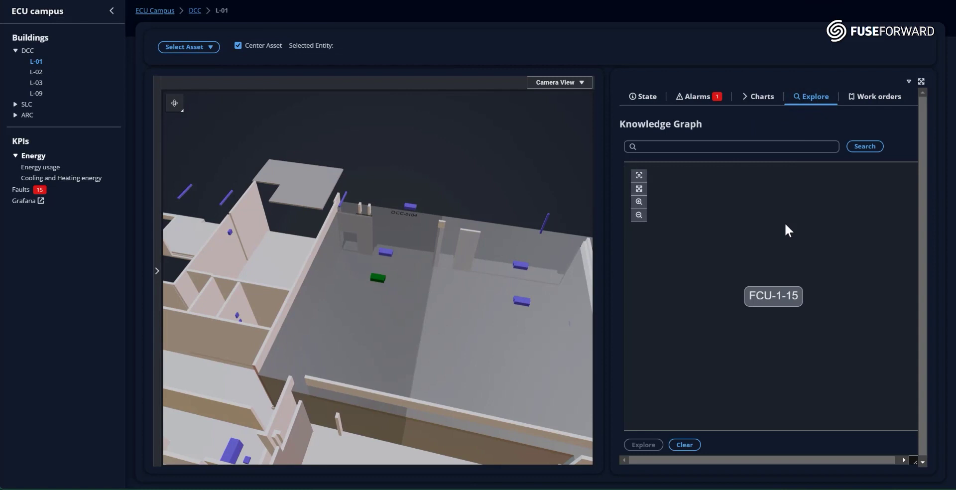
pyautogui.click(774, 299)
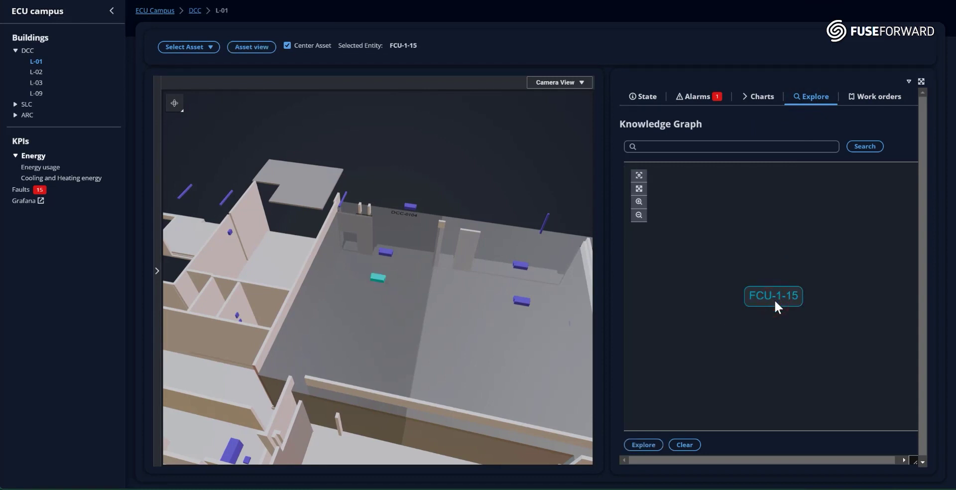
pyautogui.click(644, 445)
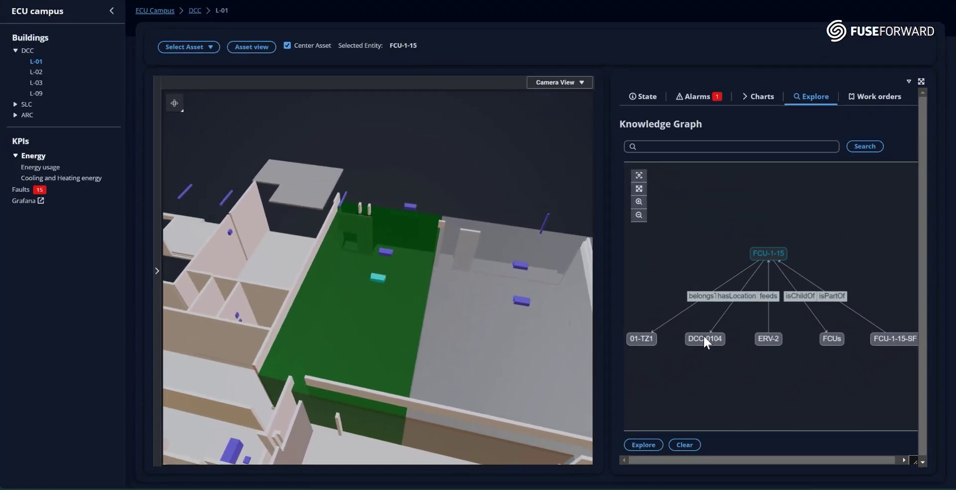
# Expand room DCC-0104's relationships, then move to DCC-0103 and expand its relationships.
pyautogui.click(704, 339)
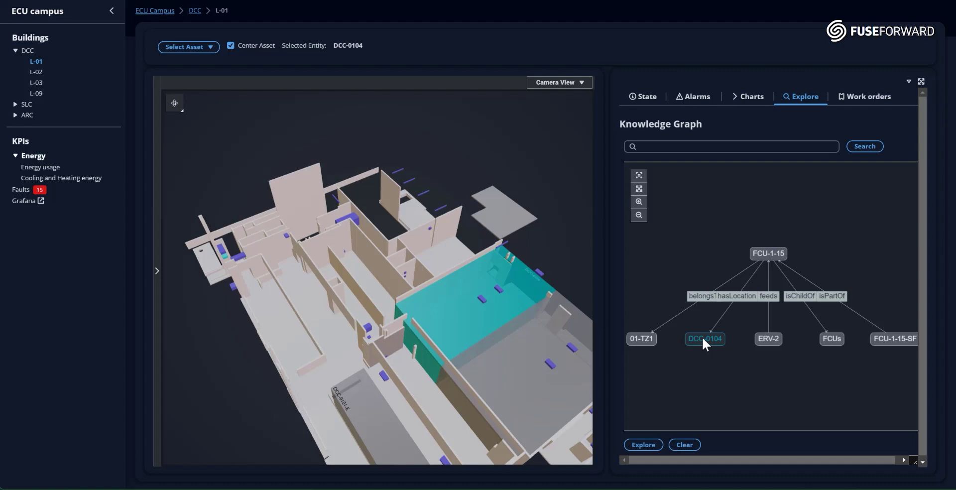
pyautogui.click(645, 446)
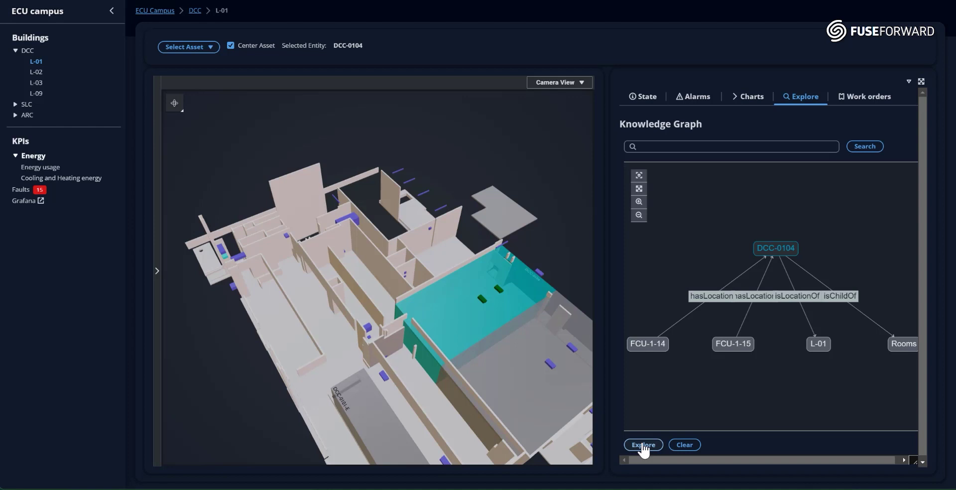
pyautogui.click(509, 357)
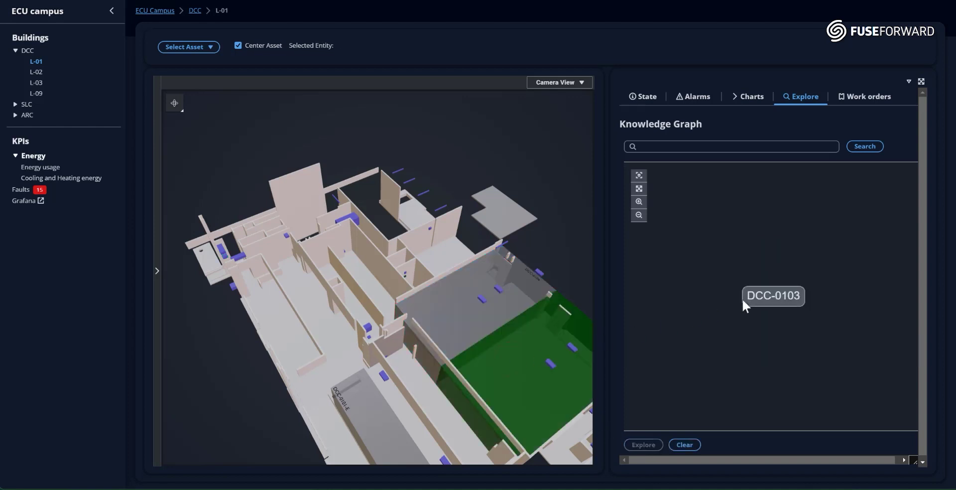
pyautogui.click(755, 296)
pyautogui.click(644, 445)
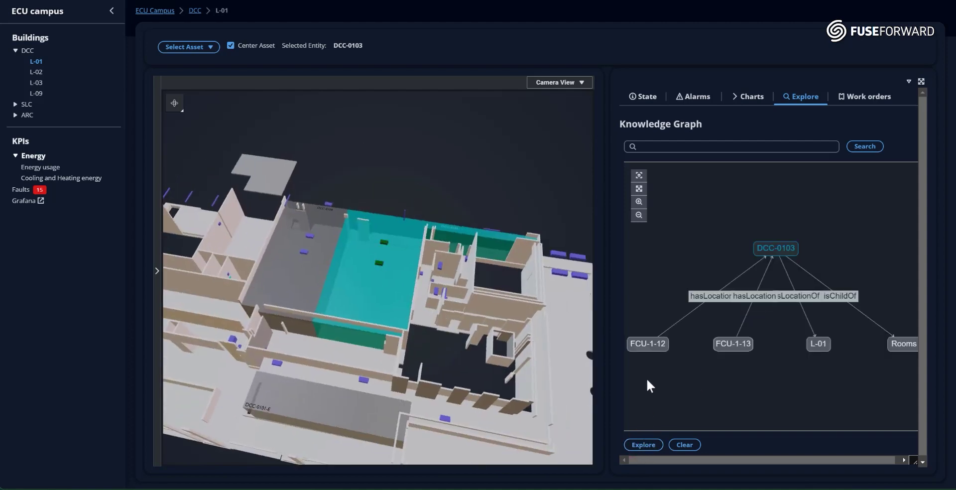
# Drag FCU-1-12 to the top and FCU-1-13 left, then make FCU-1-13 current.
pyautogui.moveTo(665, 322); pyautogui.dragTo(697, 185)
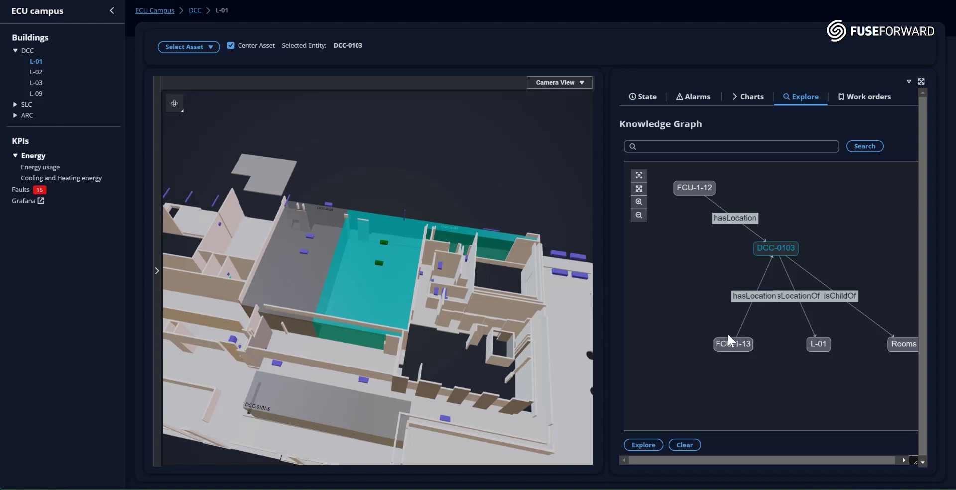
pyautogui.moveTo(729, 340); pyautogui.dragTo(634, 352)
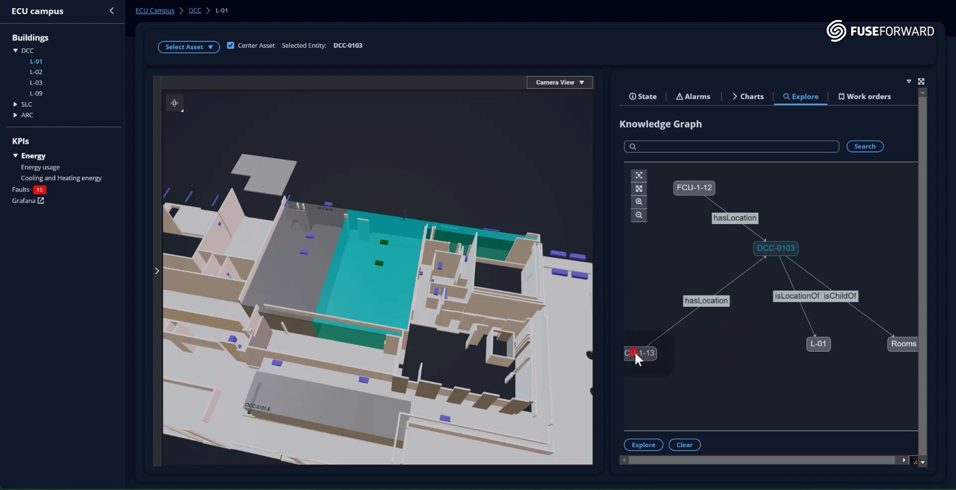
pyautogui.click(673, 353)
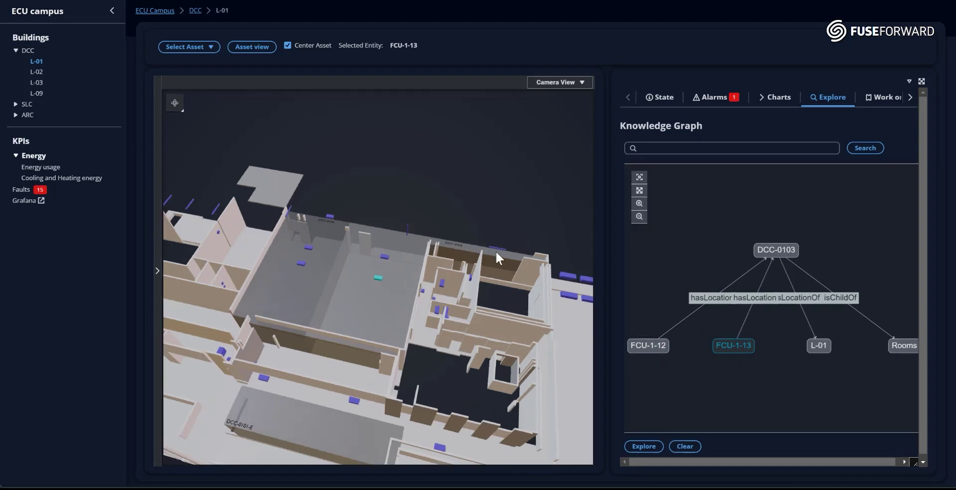
# Search the knowledge graph for 'FCU-1-', preview FCU-1-1 and FCU-1-10, then reselect FCU-1-13.
pyautogui.click(672, 148)
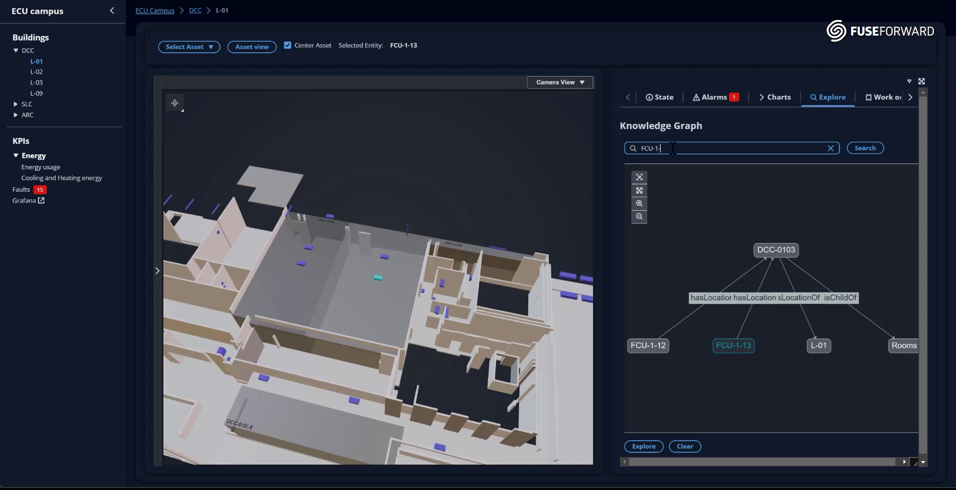
pyautogui.click(866, 149)
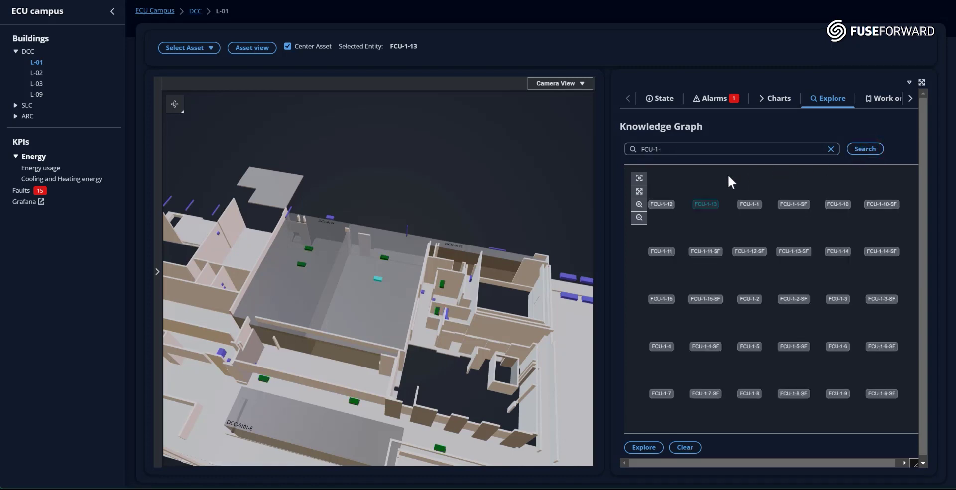
pyautogui.click(743, 204)
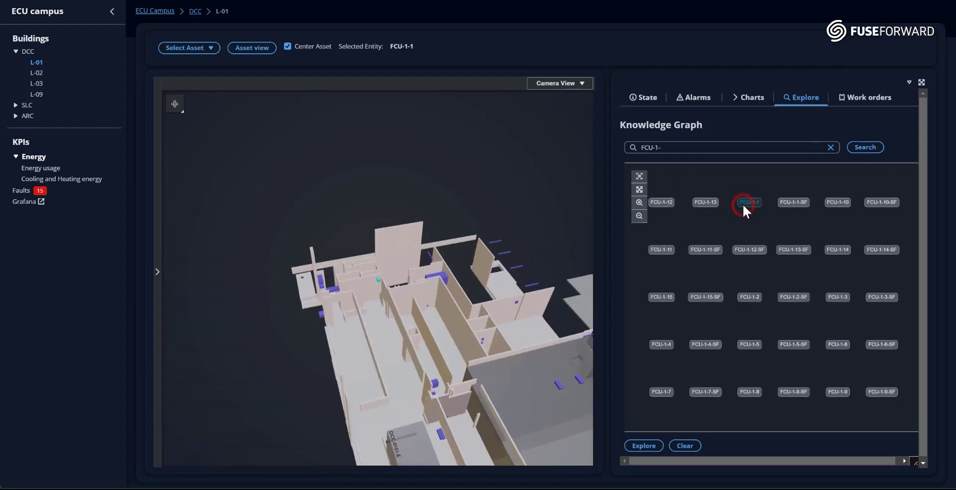
pyautogui.click(847, 204)
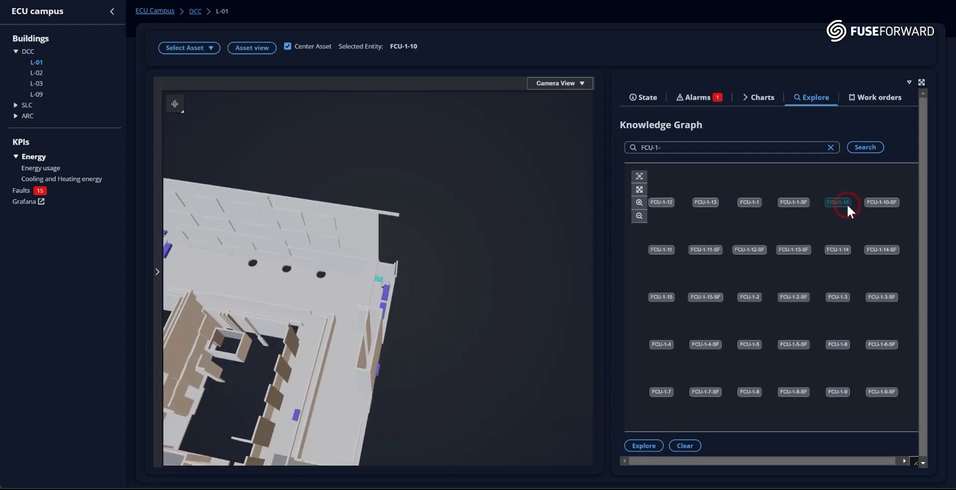
pyautogui.click(705, 202)
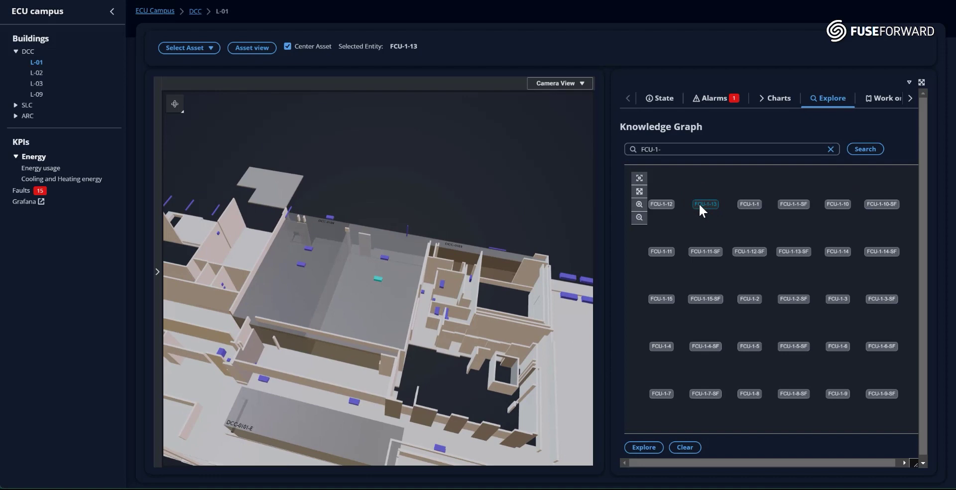
# Check FCU-1-13's two work orders in the widened table, its State readings, then its asset schematic.
pyautogui.click(877, 100)
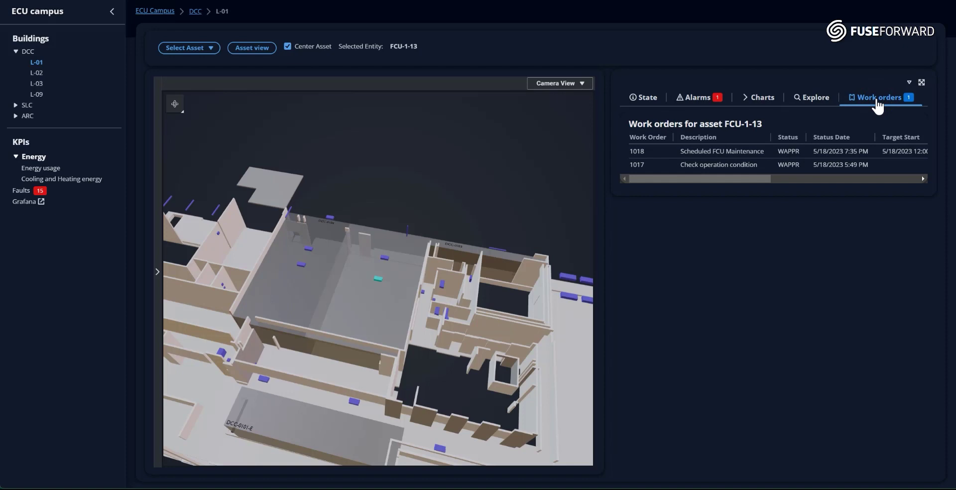
pyautogui.click(922, 83)
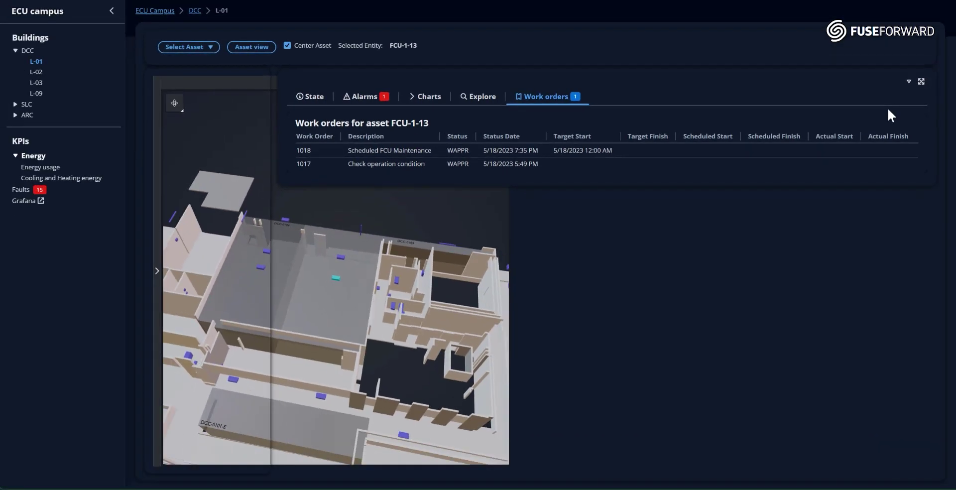
pyautogui.click(921, 82)
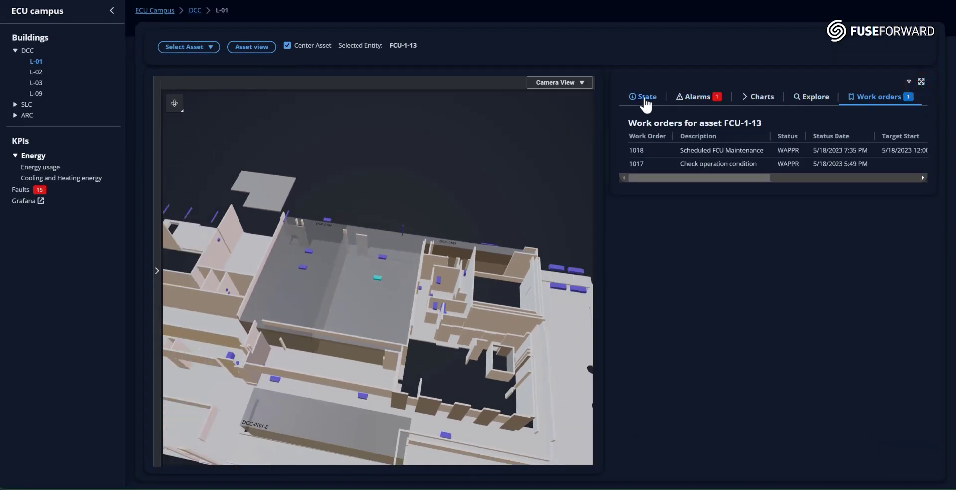
pyautogui.click(644, 98)
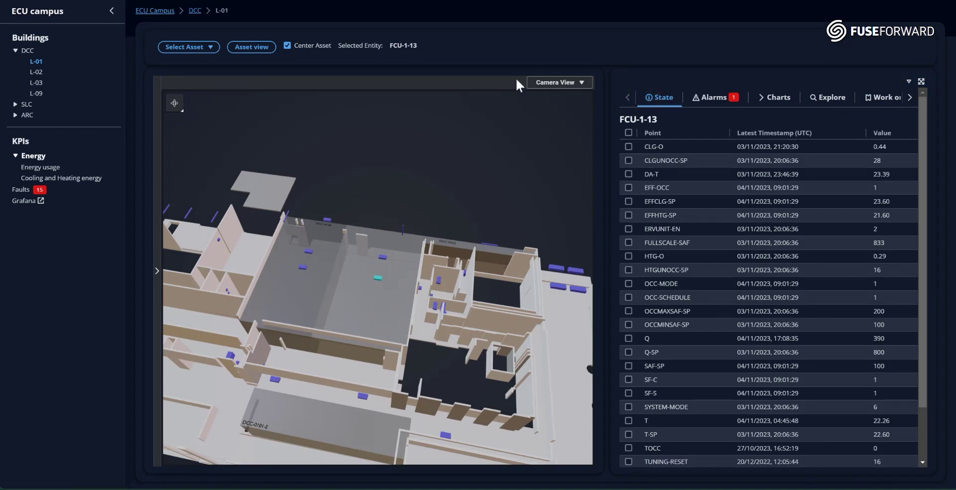
pyautogui.click(268, 46)
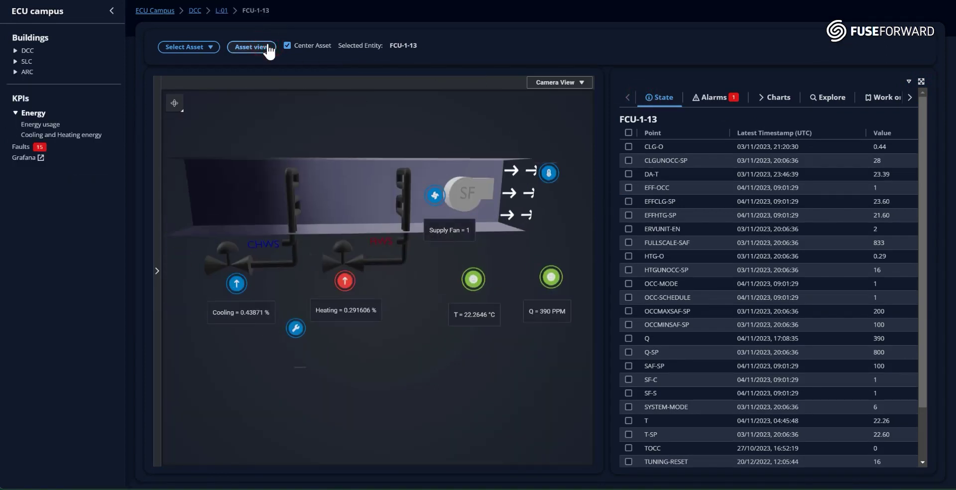
# Rotate the FCU-1-13 schematic to reveal DA-T 23.3884 °C and T-SP 22.6 °C readings.
pyautogui.moveTo(369, 183)
pyautogui.mouseDown()
pyautogui.moveTo(370, 160)
pyautogui.moveTo(324, 194)
pyautogui.moveTo(337, 187)
pyautogui.mouseUp()
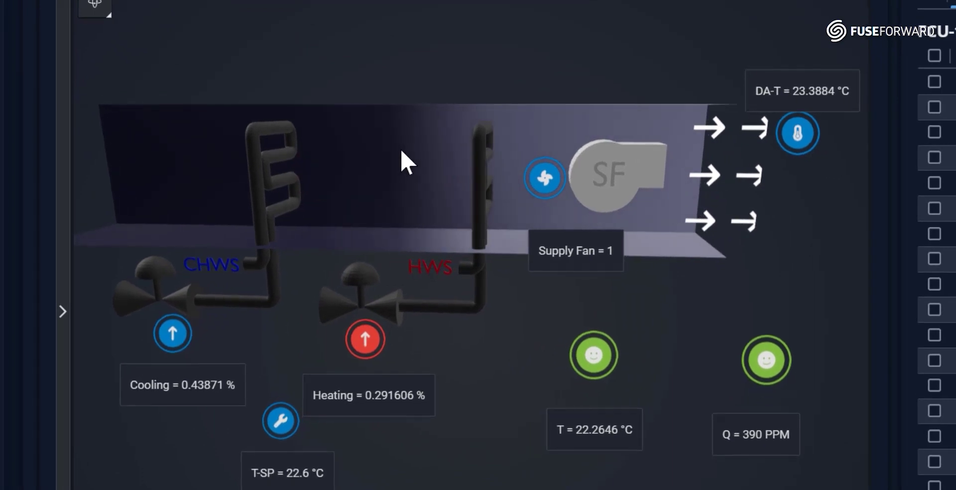
pyautogui.moveTo(400, 149); pyautogui.dragTo(417, 134)
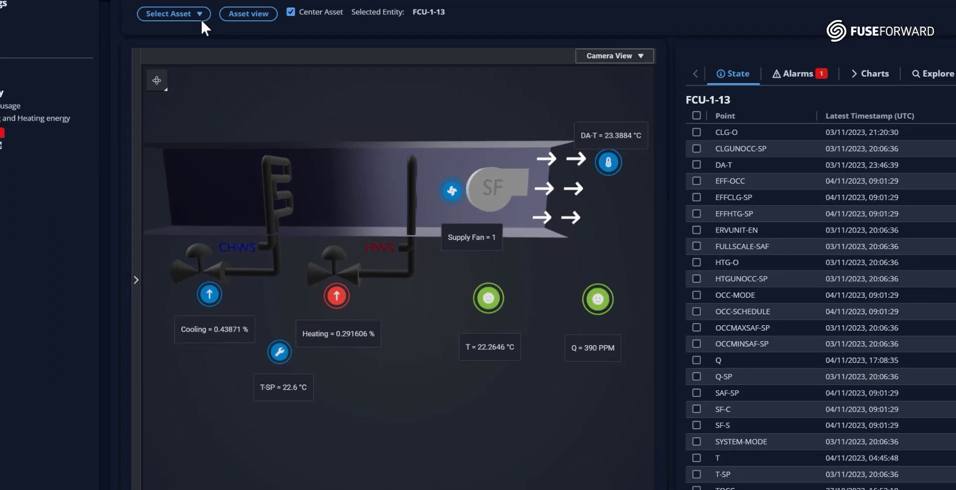
# Switch to asset FCU-1-7 and review its temperature alarm history.
pyautogui.click(211, 50)
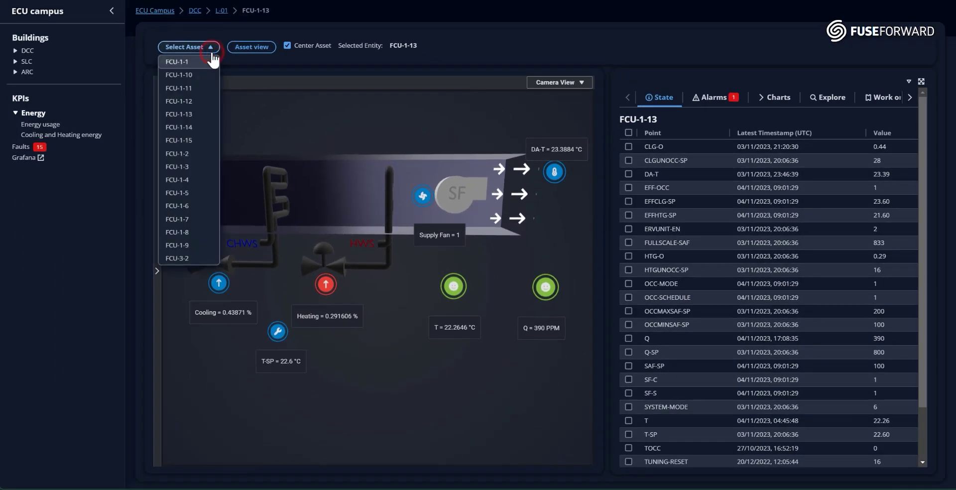
pyautogui.click(191, 219)
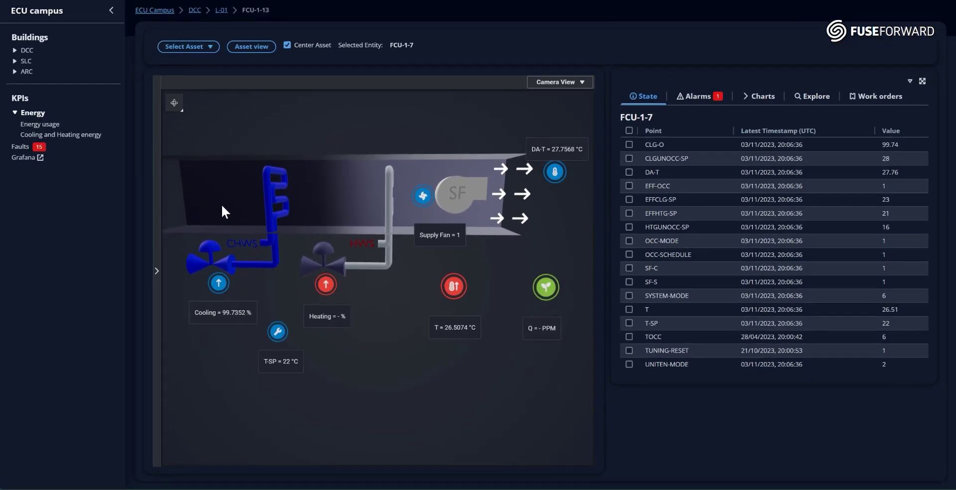
pyautogui.click(698, 97)
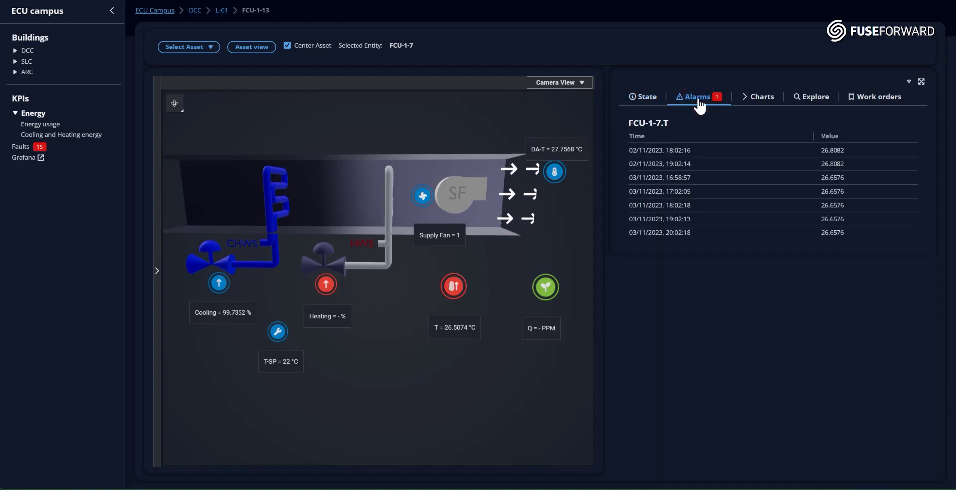
pyautogui.click(661, 97)
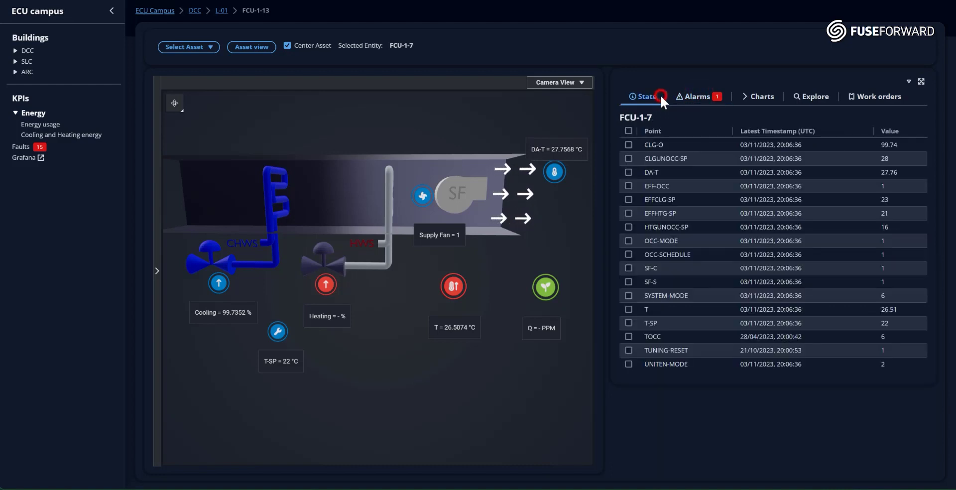
# Chart the sensor data for FCU-1-7's T point, then return to the readings table.
pyautogui.click(628, 309)
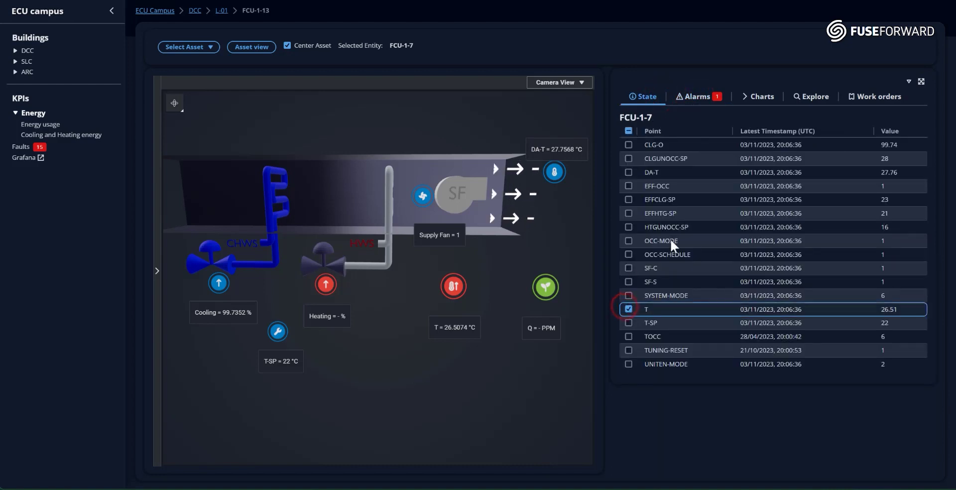
pyautogui.click(769, 98)
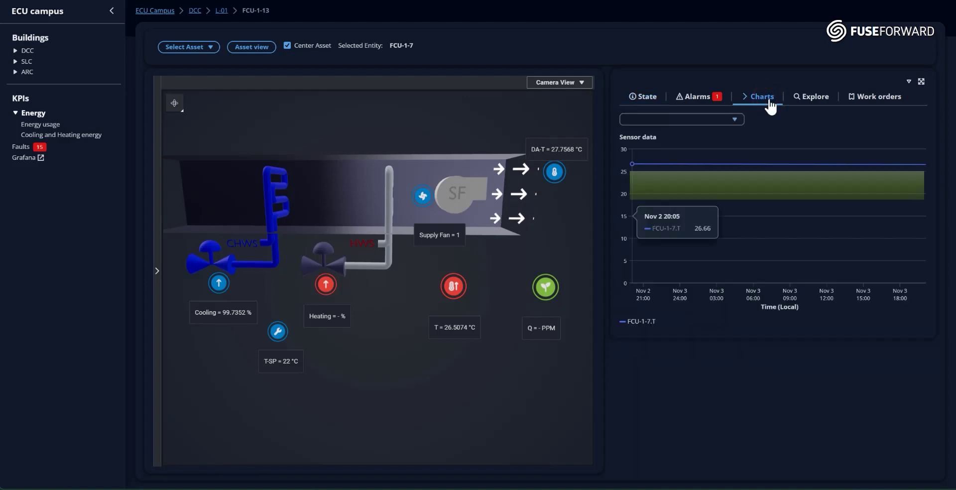
pyautogui.click(654, 102)
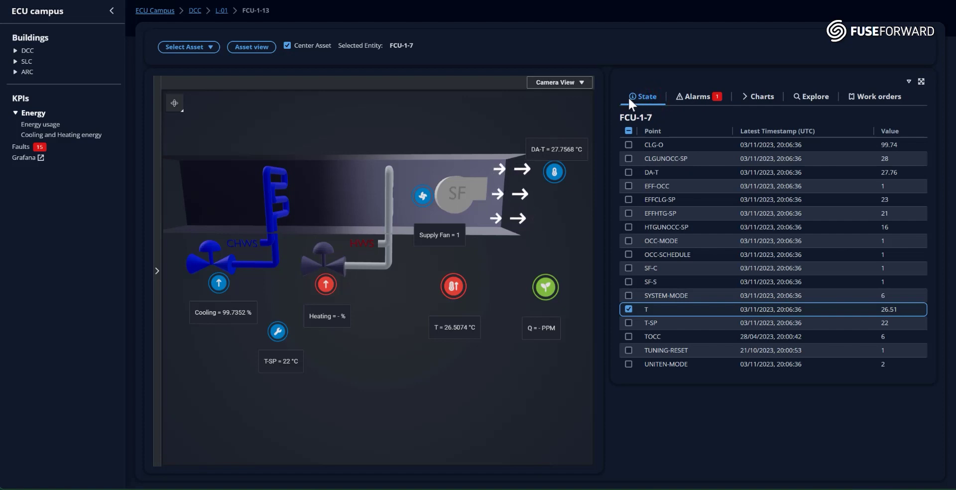
# View FCU-1-6 with its faulty Q reading, then FCU-1-4 and its T-SP alarms.
pyautogui.click(193, 47)
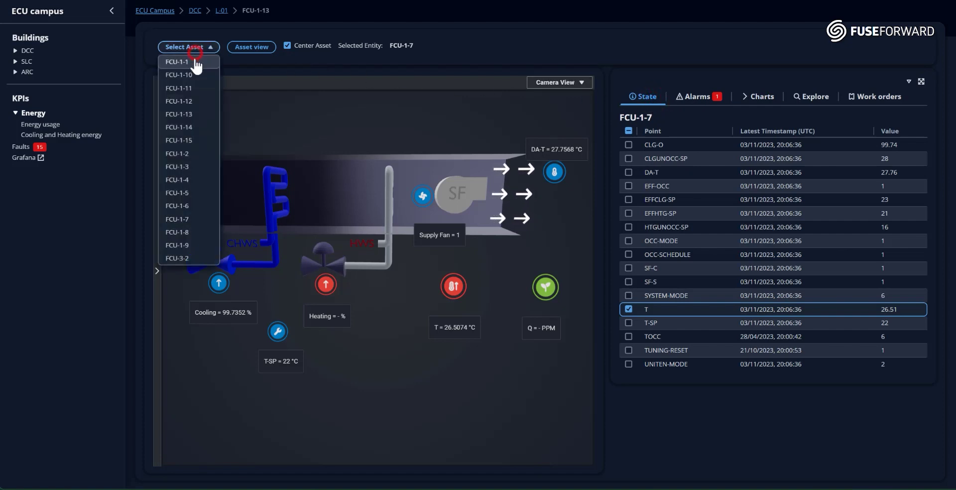
pyautogui.click(188, 207)
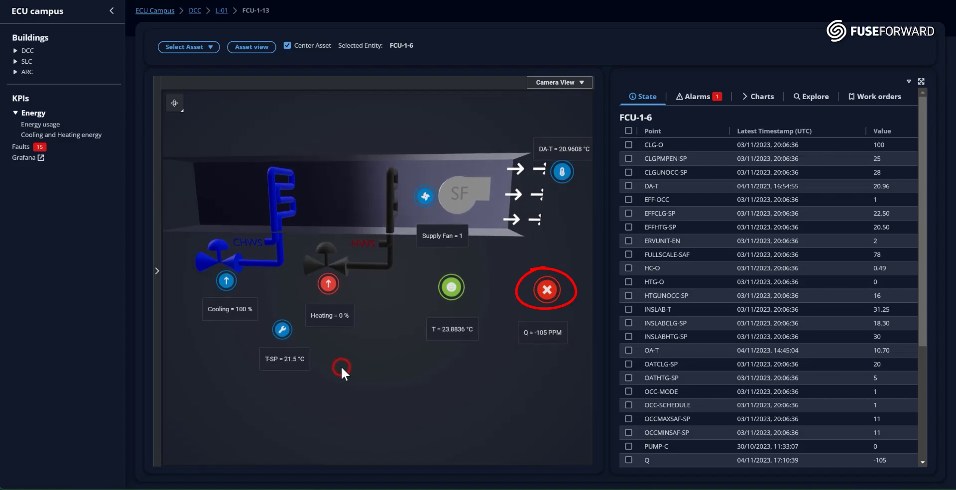
pyautogui.click(194, 50)
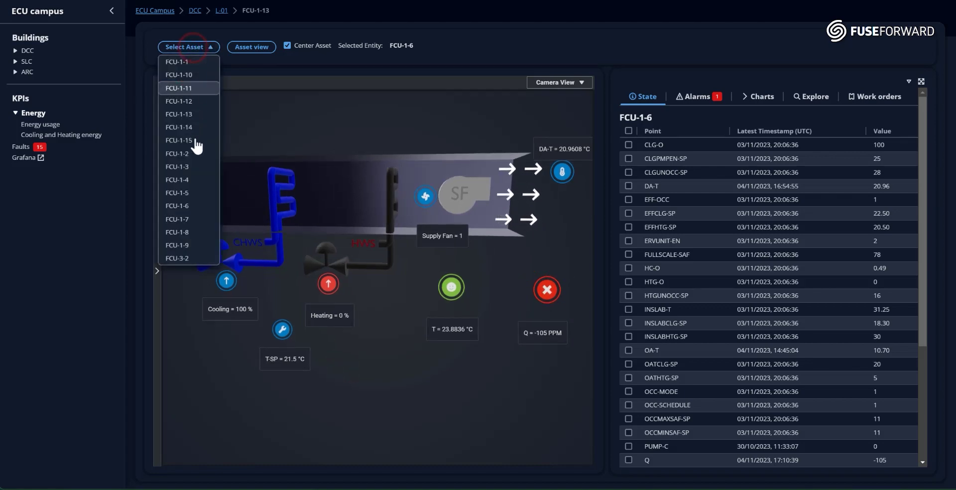
pyautogui.click(189, 179)
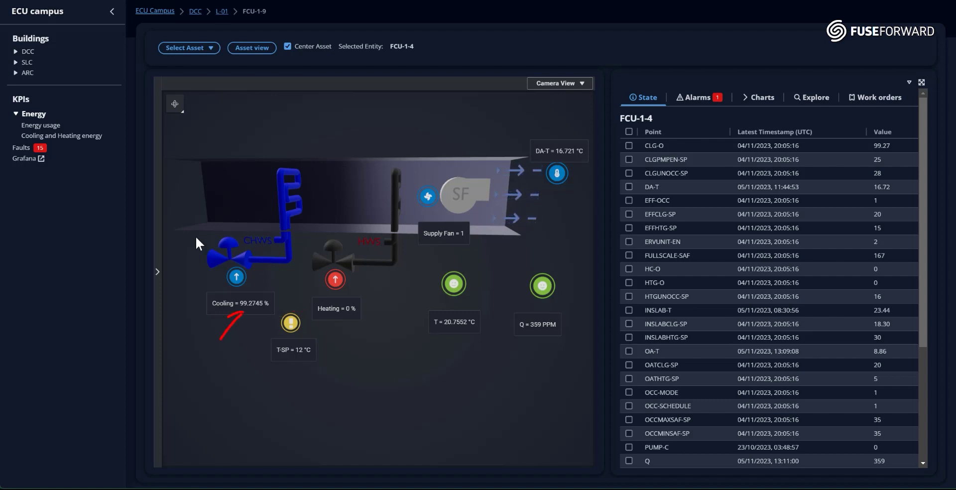
pyautogui.click(713, 95)
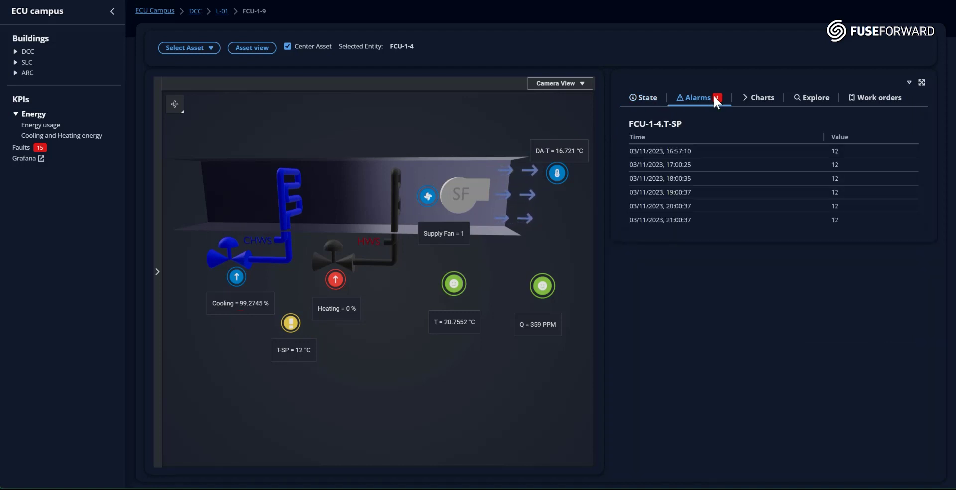
pyautogui.click(643, 97)
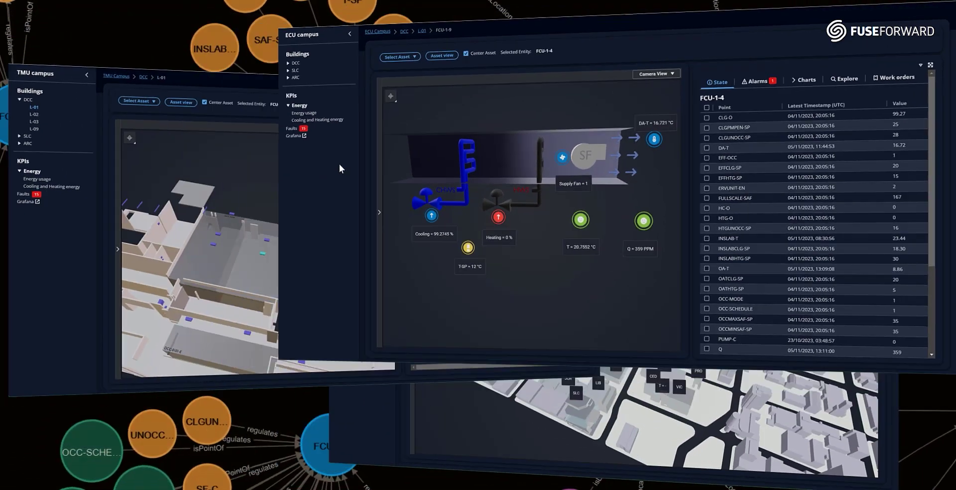